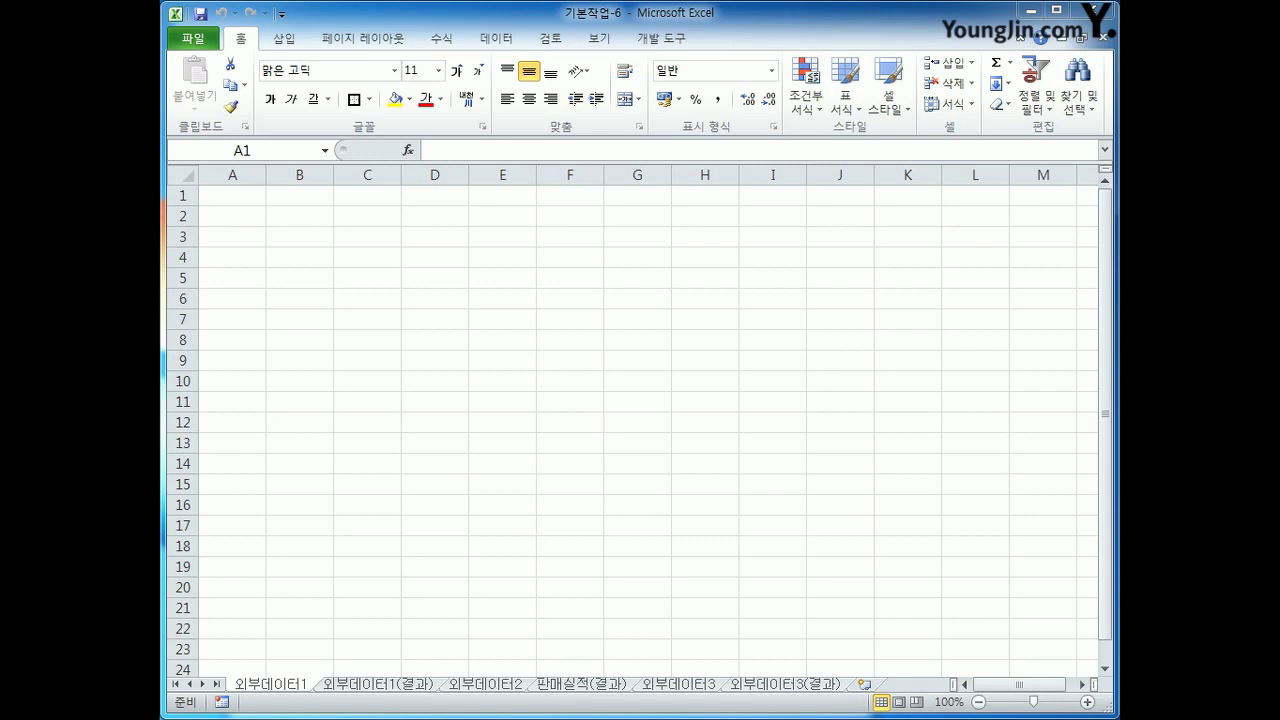
Step: Check the target range A3:H8 on sheet 외부데이터1 and examine the delimiters in the 자격시험자료 text file in Notepad
click(255, 688)
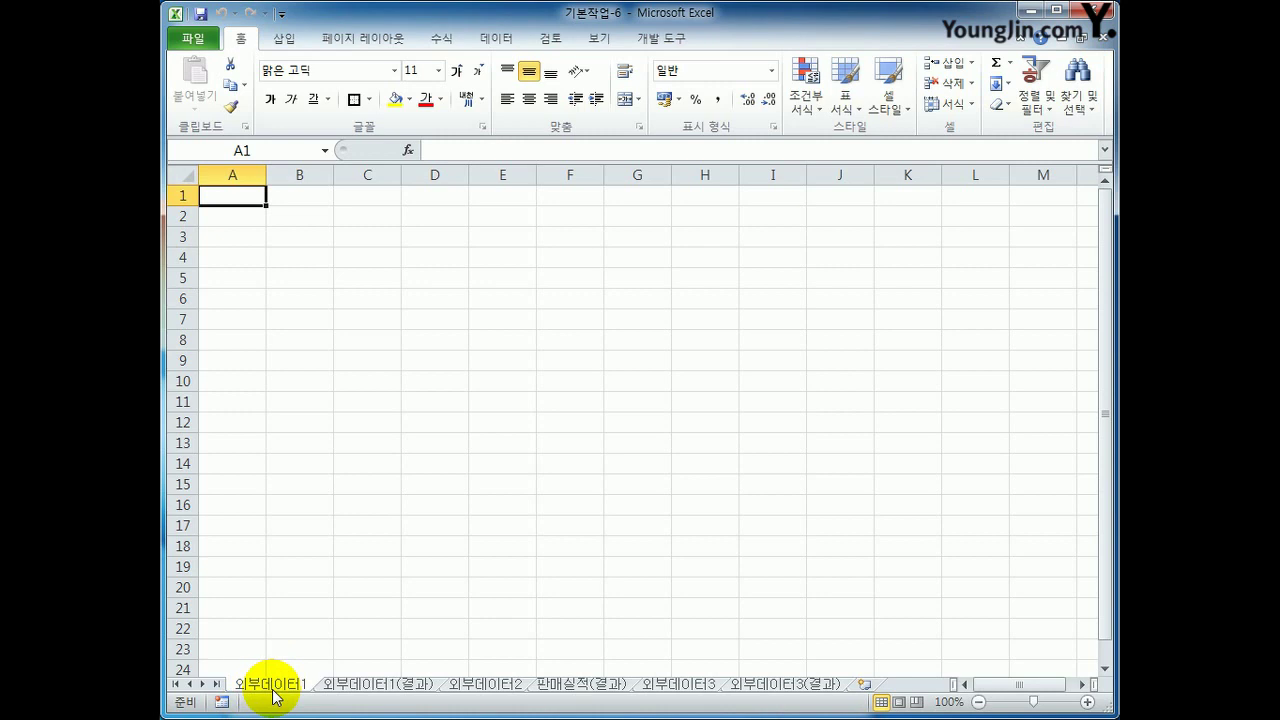
click(226, 243)
drag(226, 243, 690, 343)
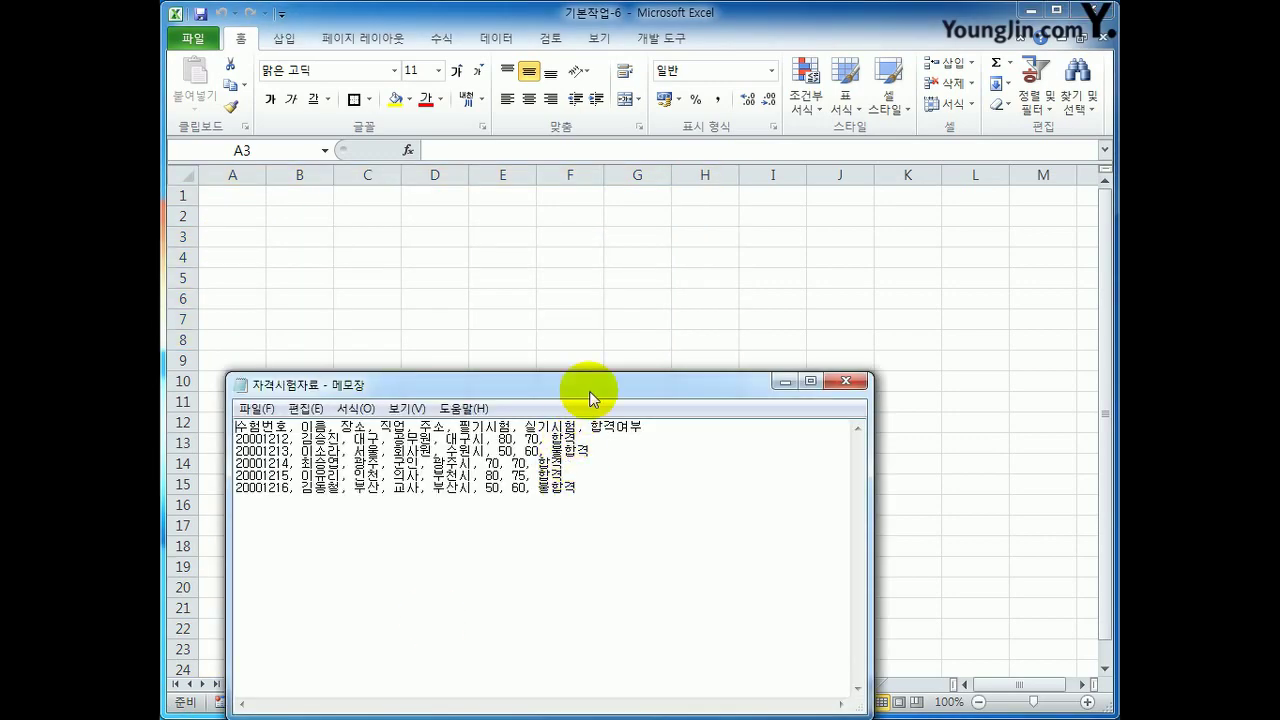
drag(583, 383, 612, 328)
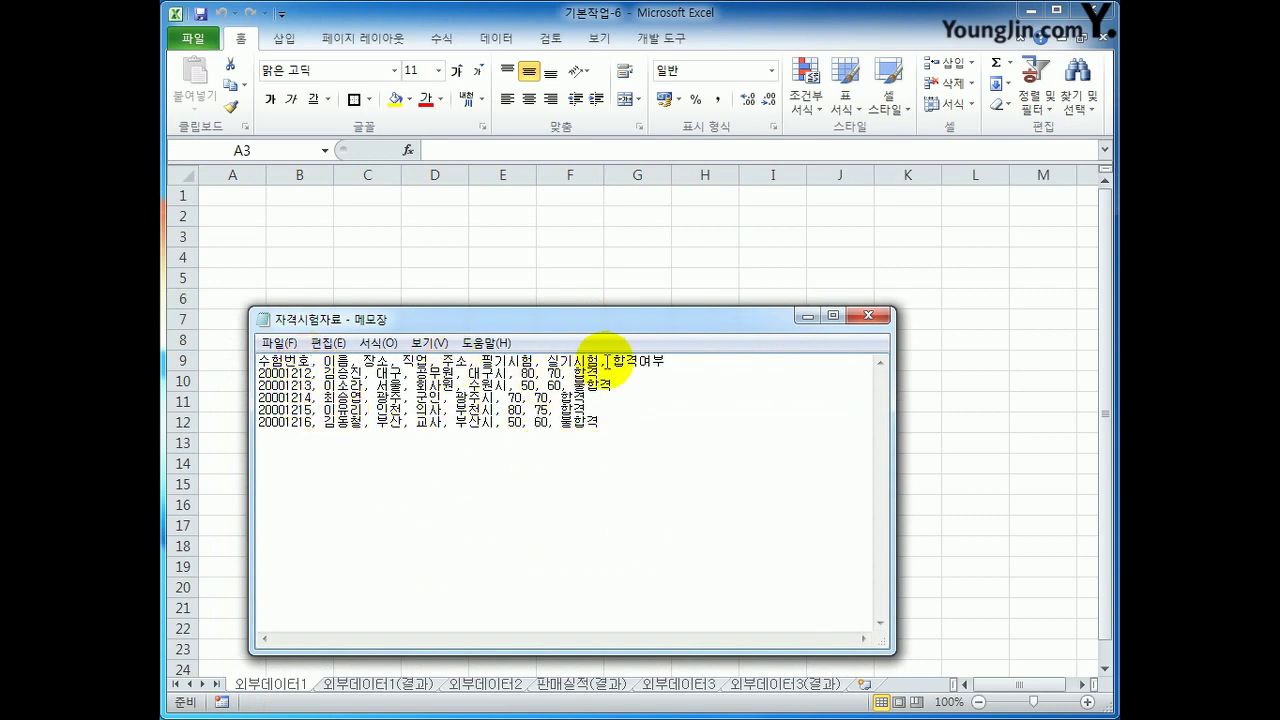
click(689, 362)
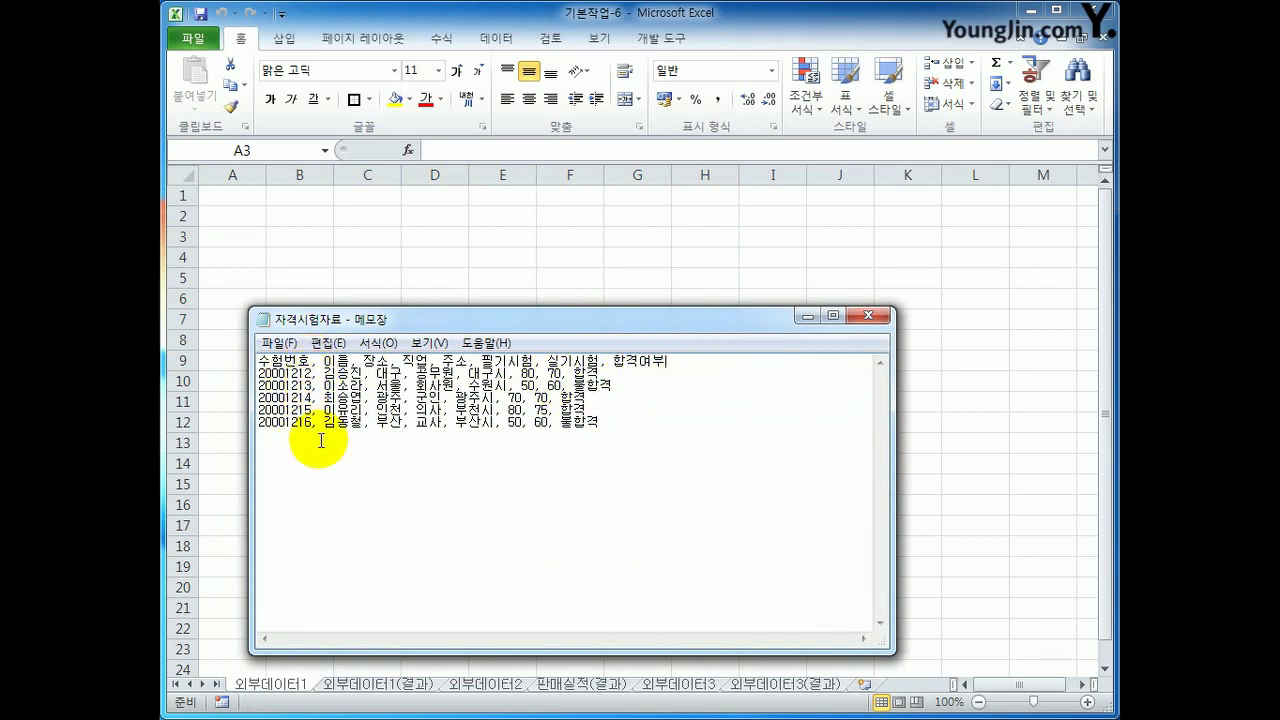
key(alt+Tab)
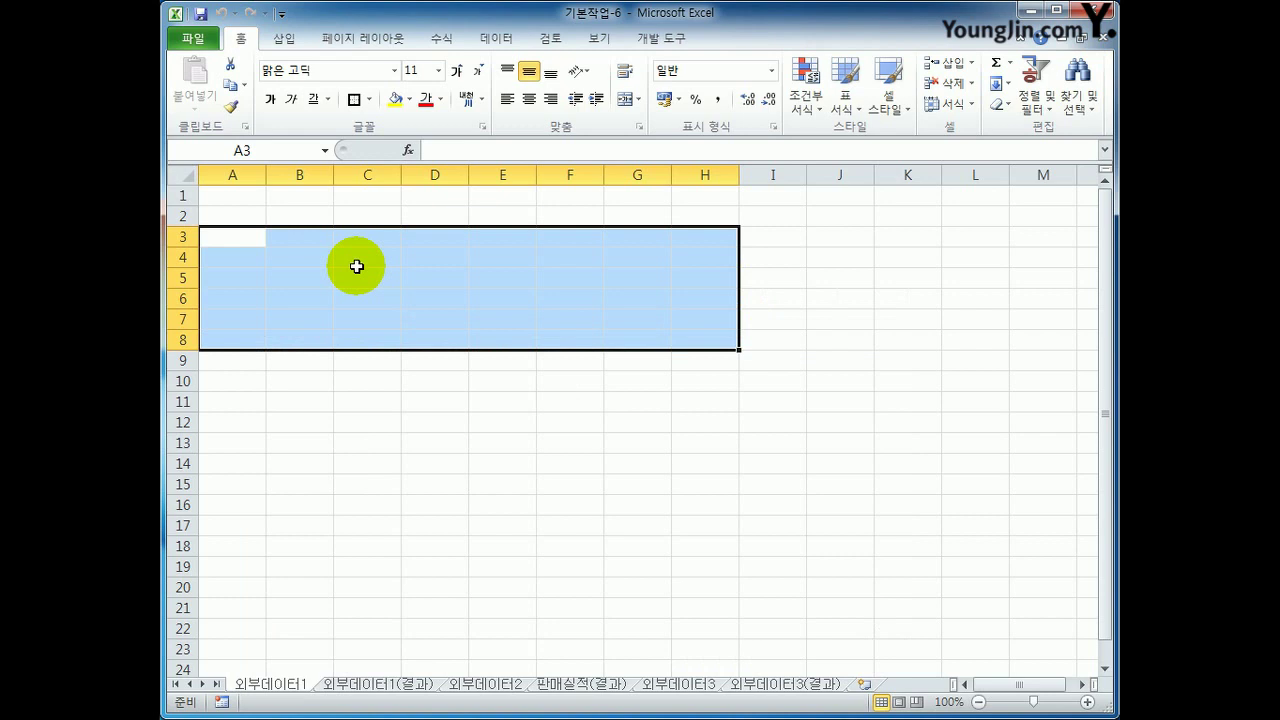
Step: Start a text import at cell A3 of sheet 외부데이터1 using the file 자격시험자료 from C:\컴활2급\이론
click(239, 243)
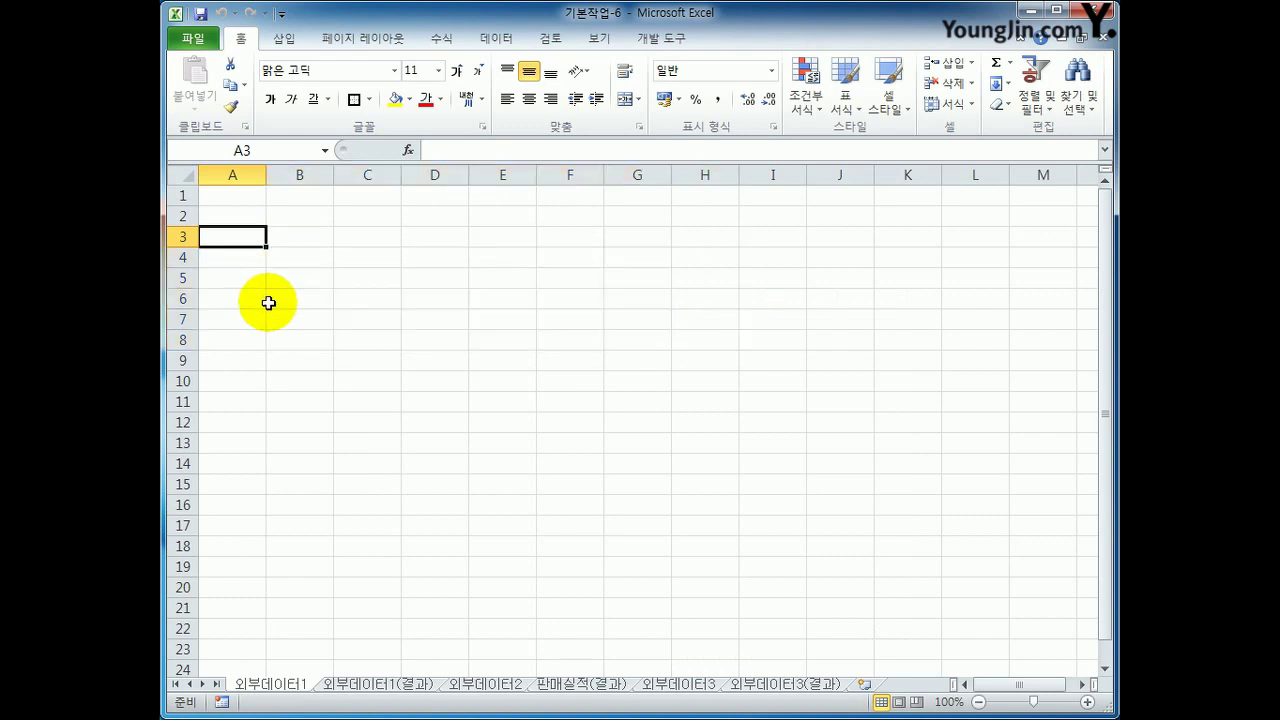
click(490, 45)
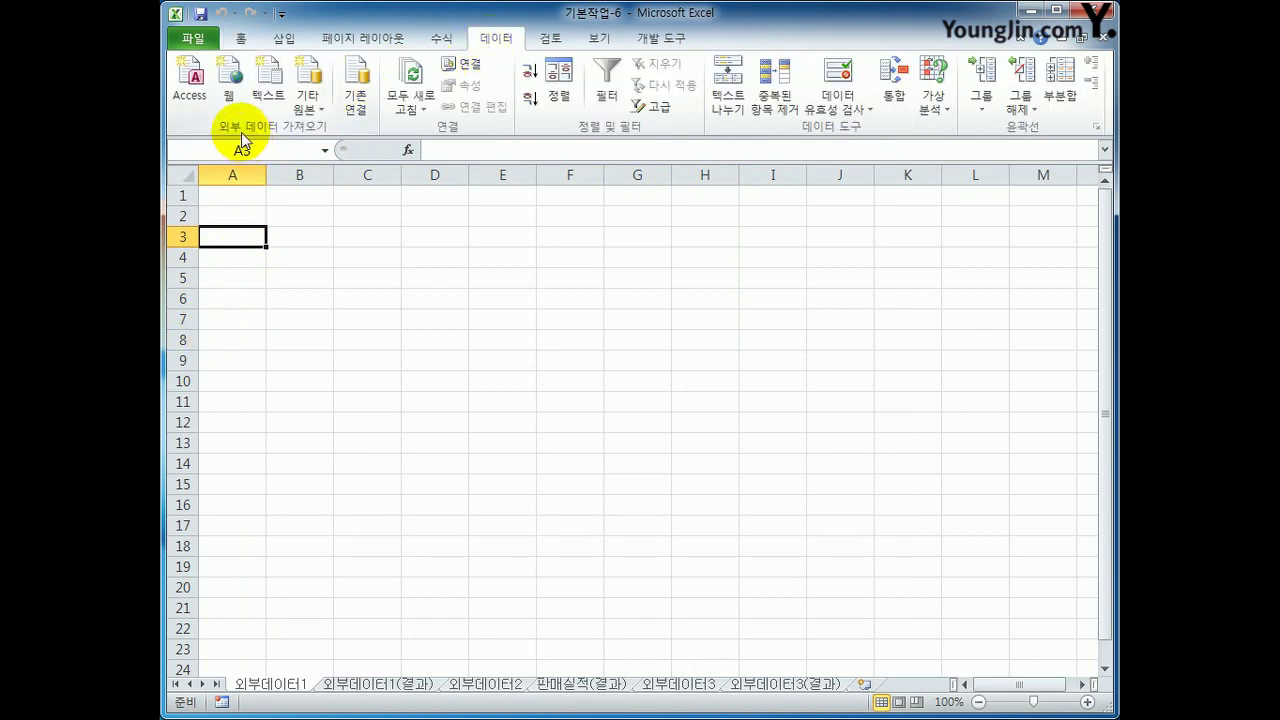
click(268, 100)
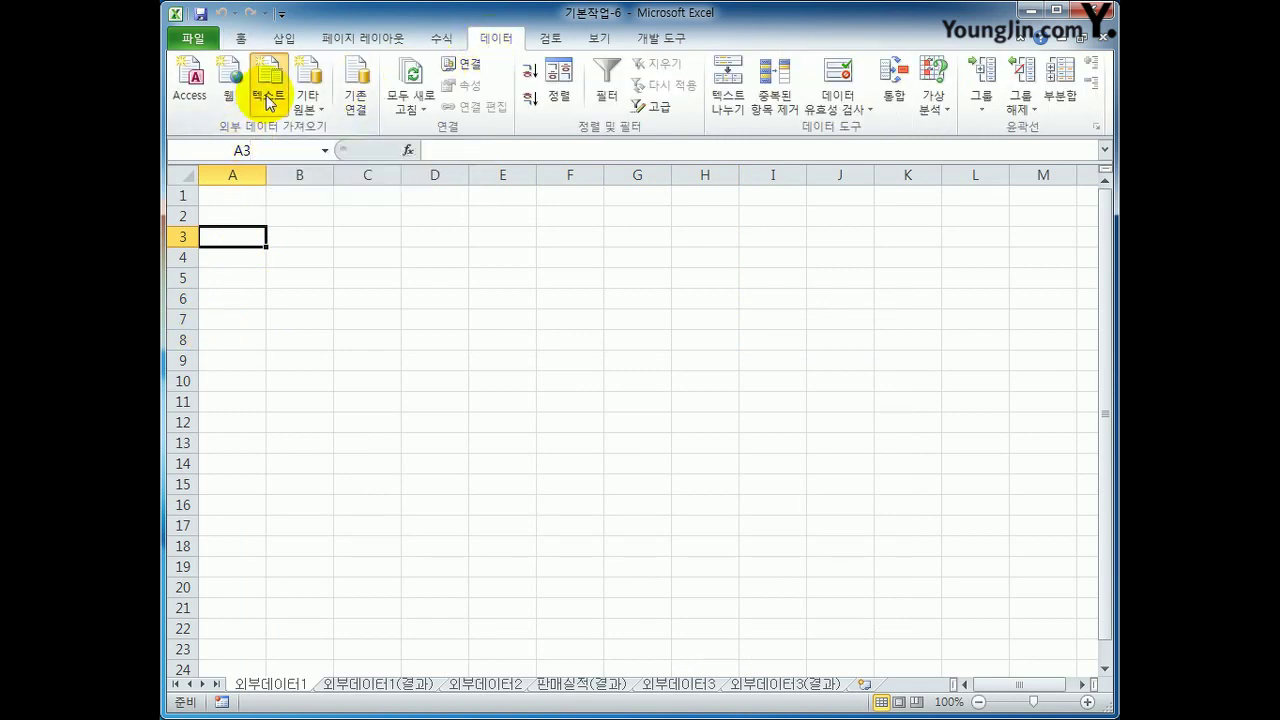
drag(484, 65, 509, 112)
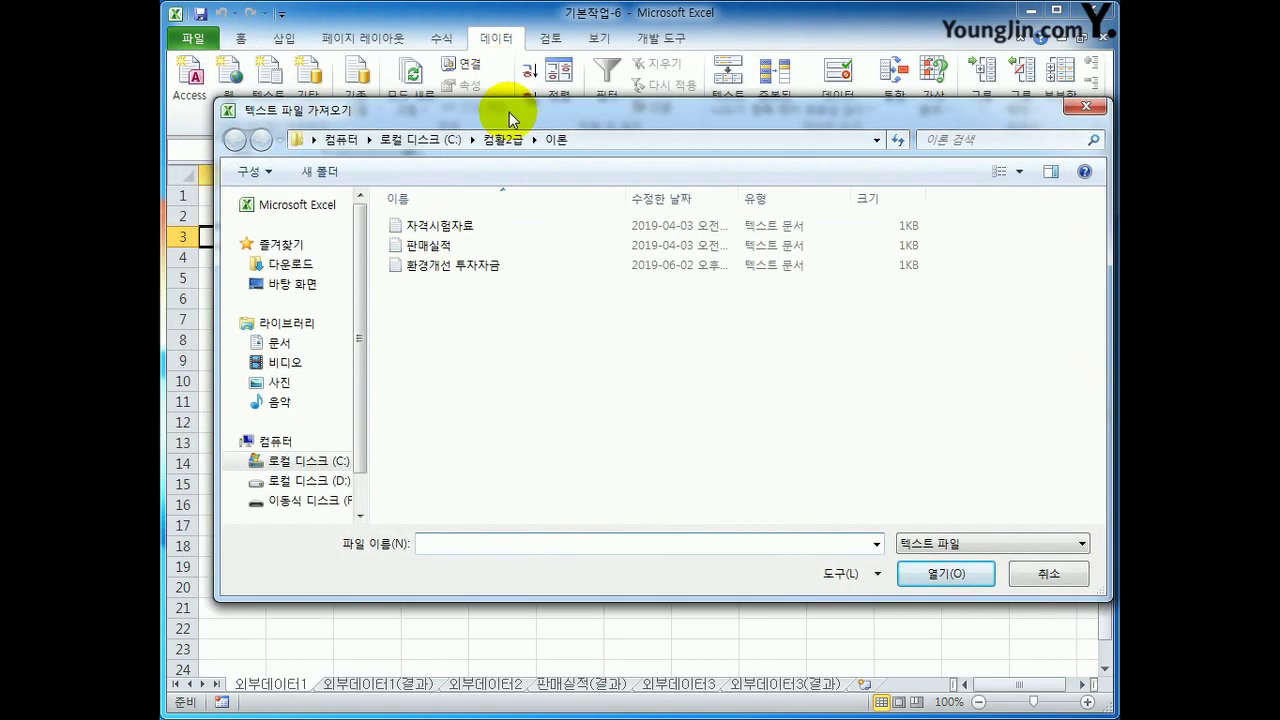
click(285, 463)
double_click(480, 403)
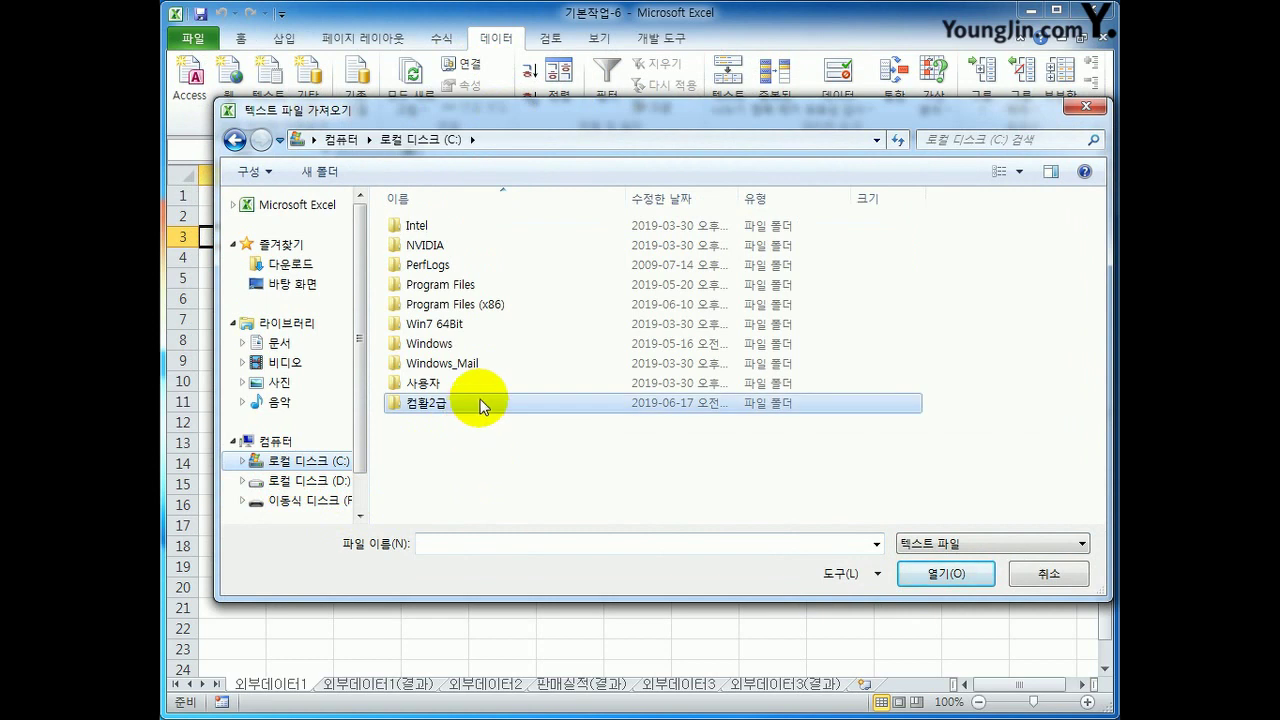
click(475, 285)
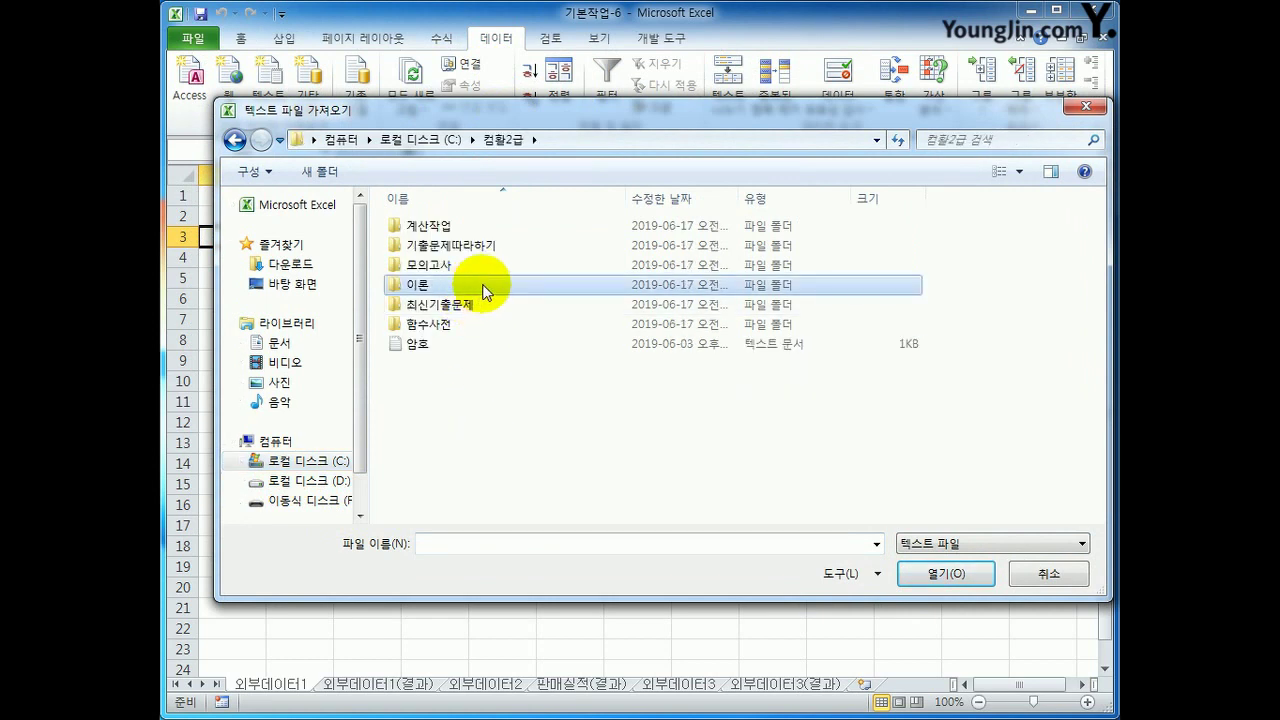
double_click(475, 285)
click(481, 230)
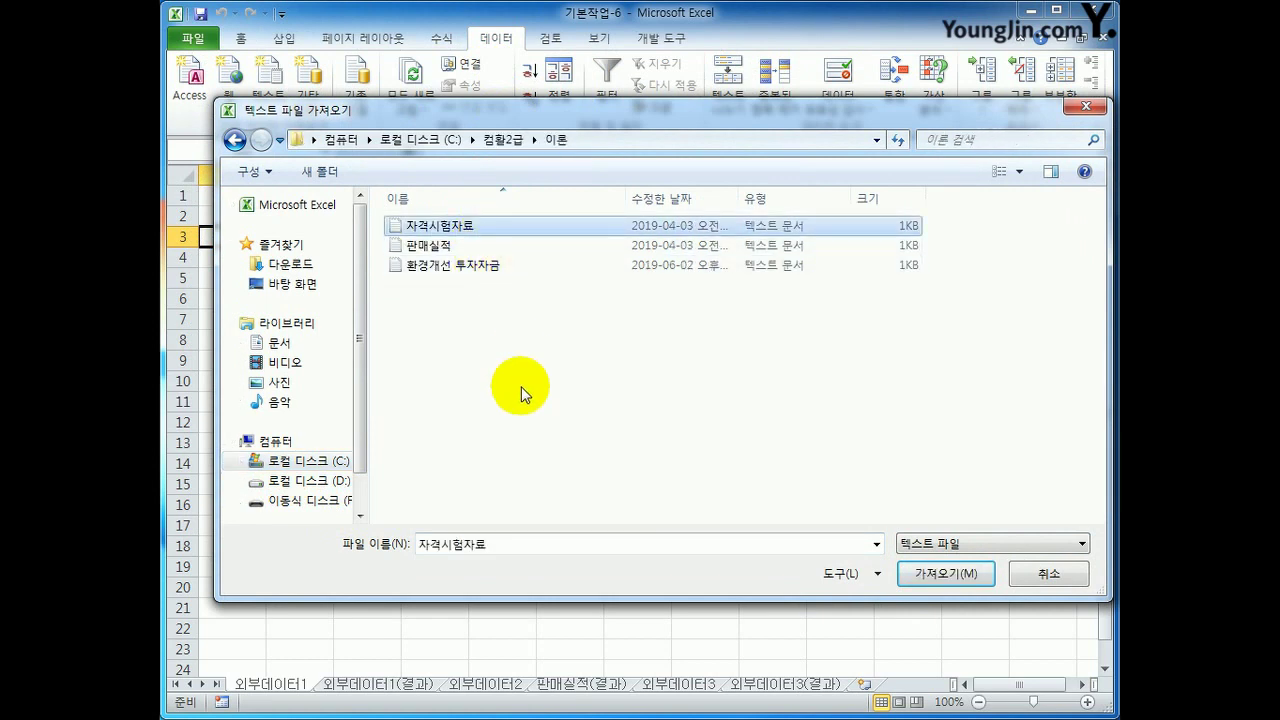
click(955, 573)
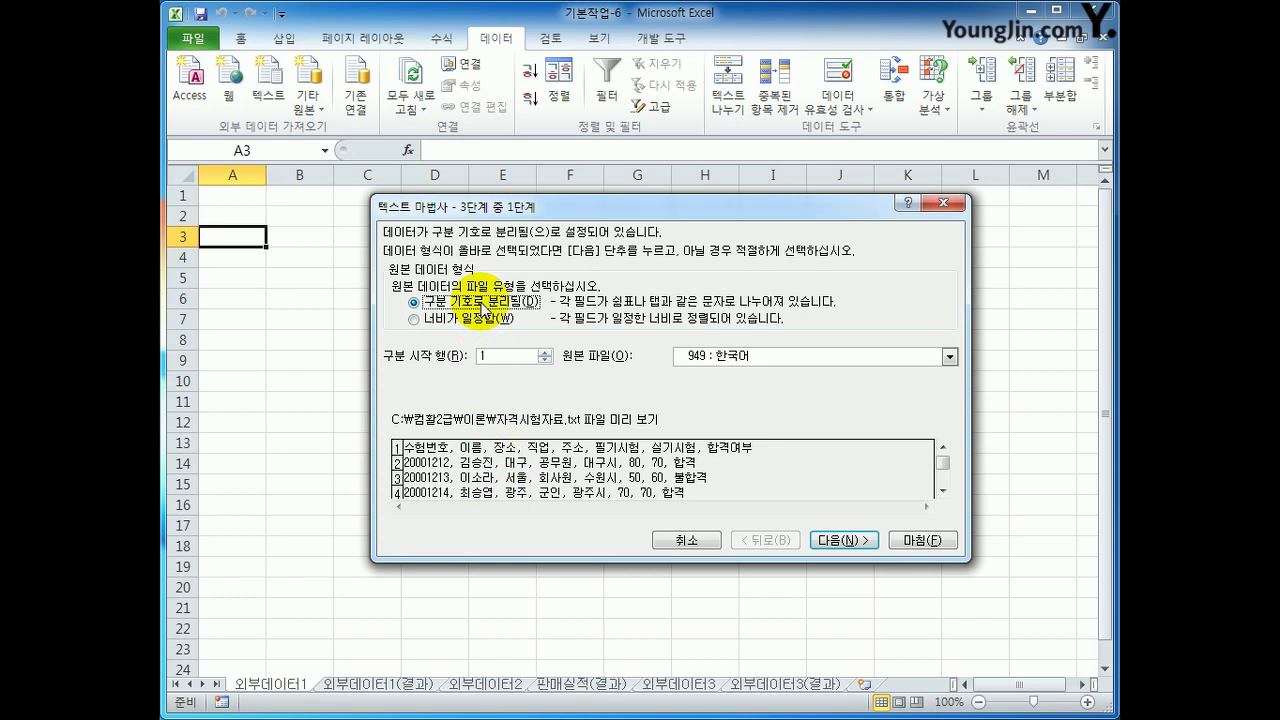
Step: Split the delimited text by comma (쉼표) instead of space (공백), keep the 일반 column format and complete the text wizard
click(836, 541)
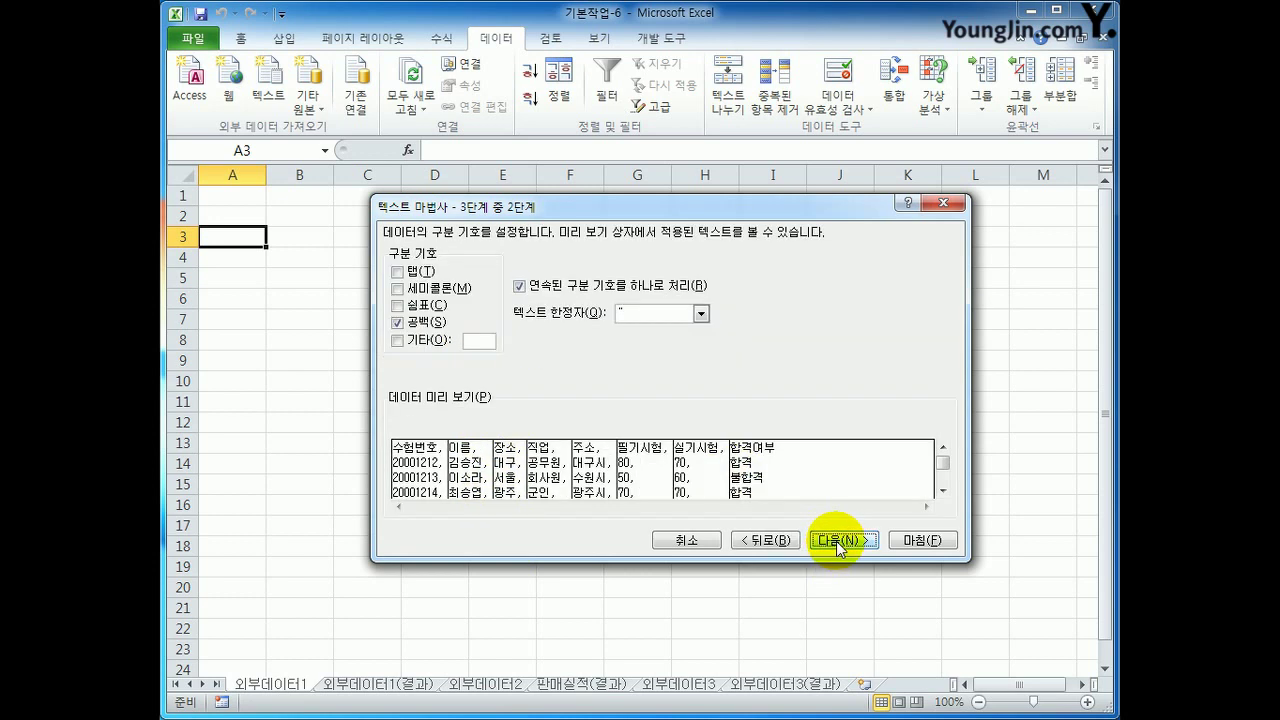
click(398, 323)
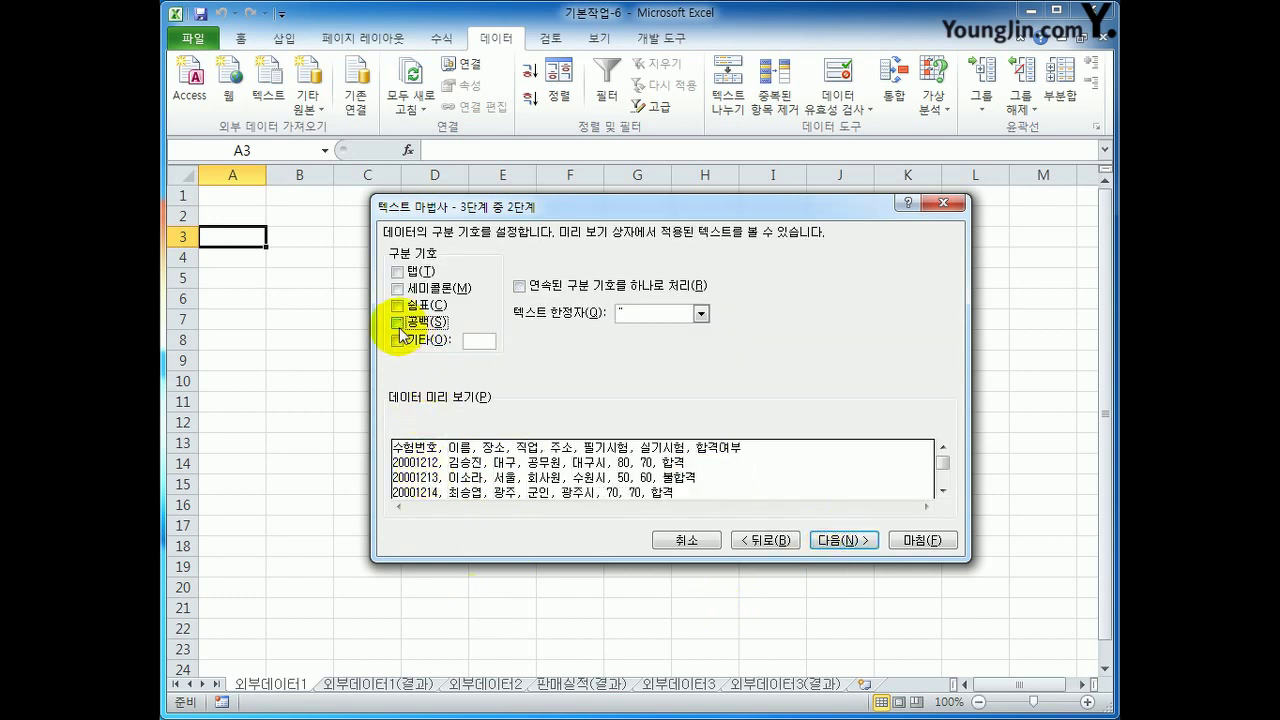
click(398, 306)
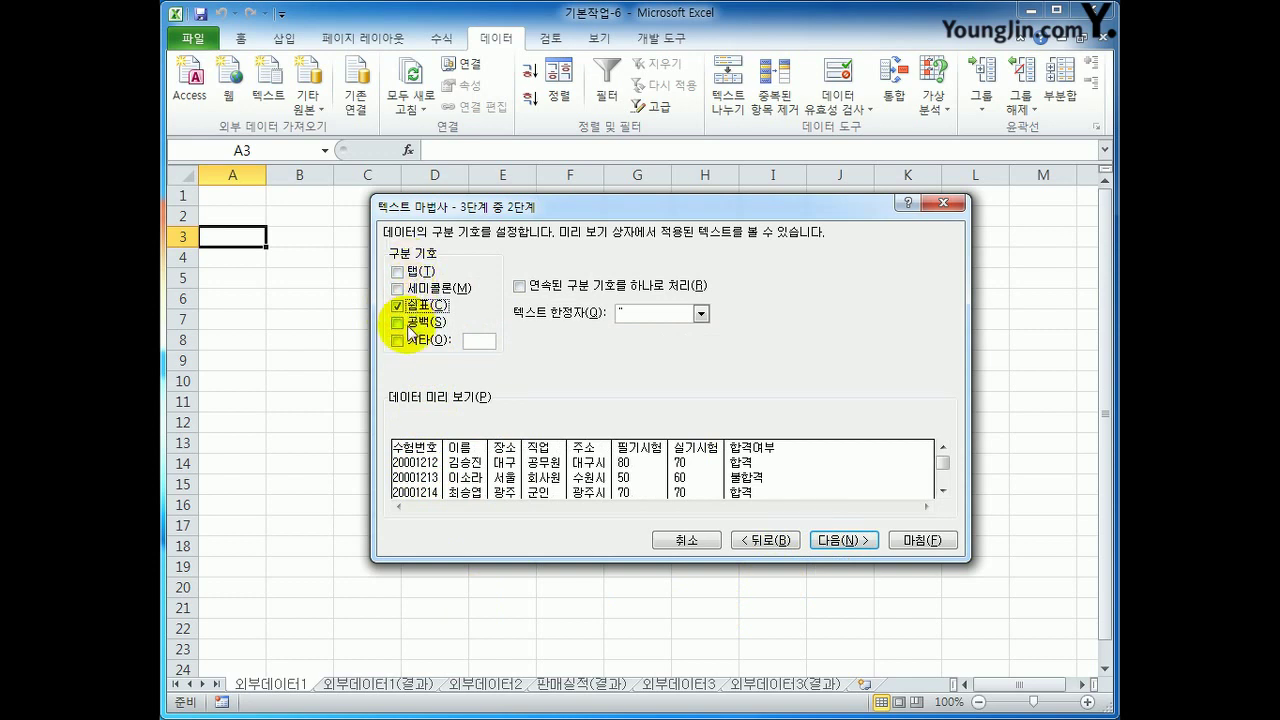
click(852, 540)
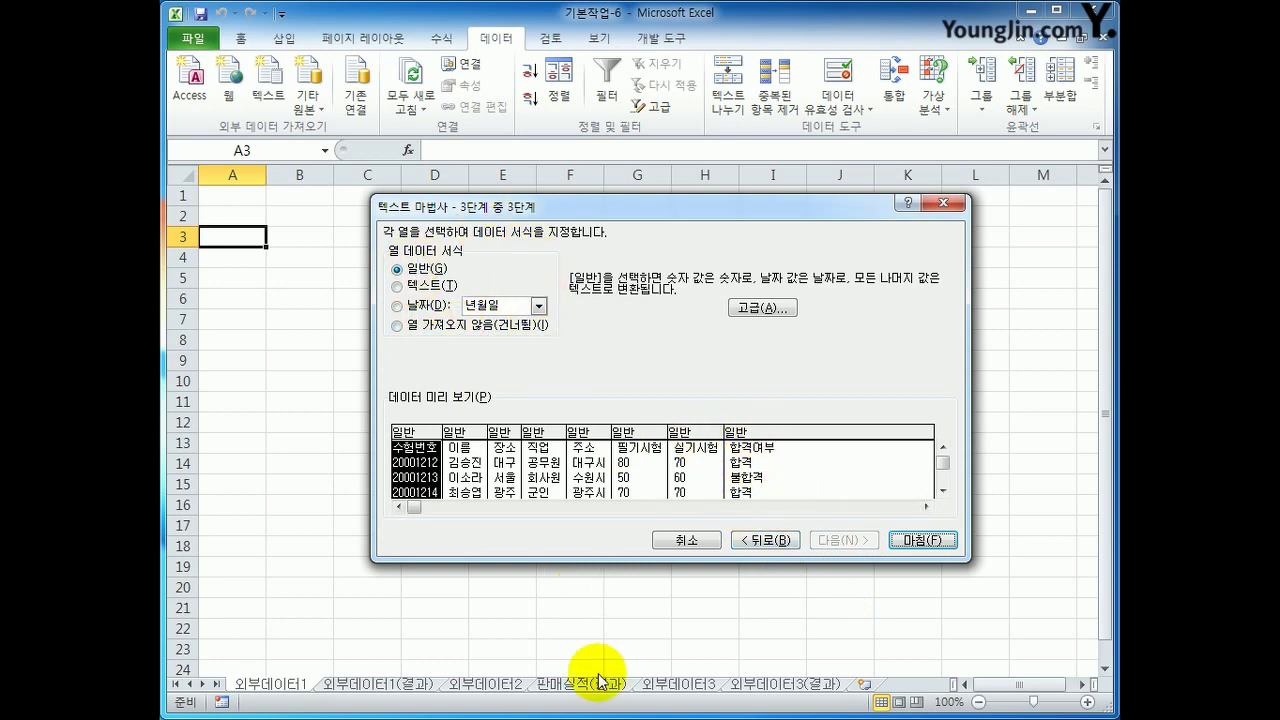
click(907, 545)
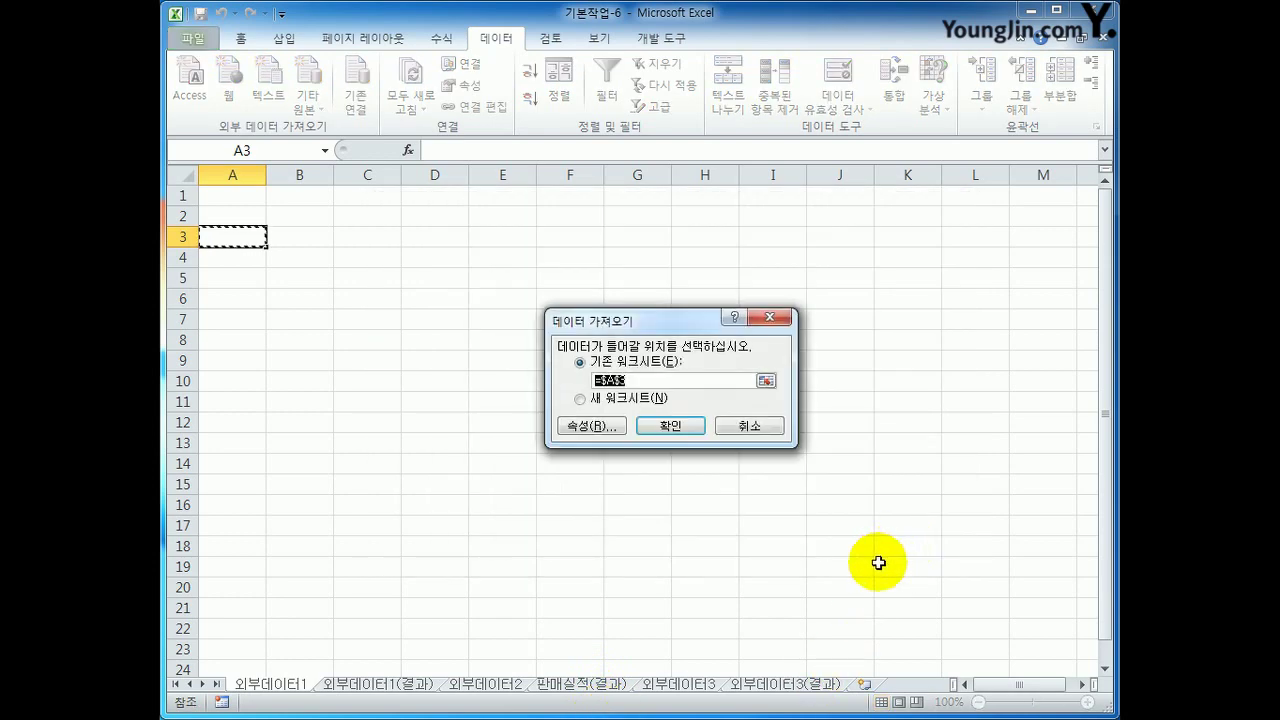
Step: Turn off column width adjustment (열 너비 조정) for the external data range and place the data at $A$3 of the existing worksheet
click(605, 425)
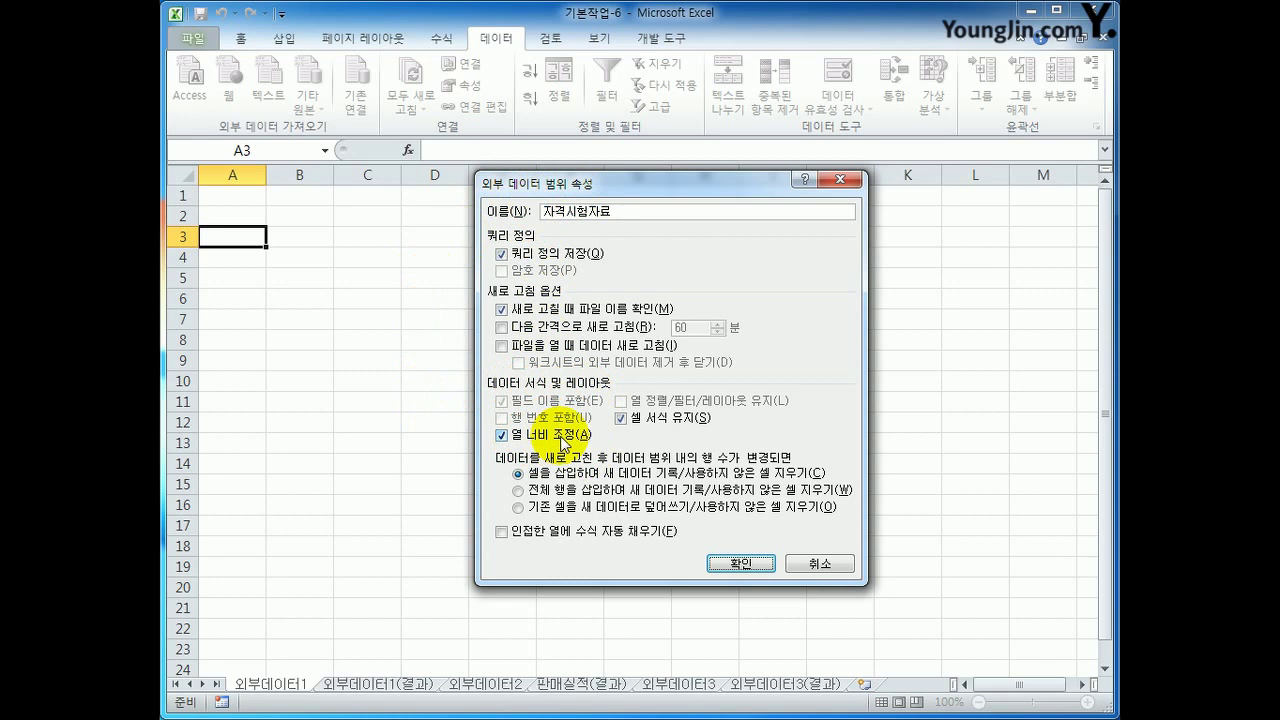
click(504, 438)
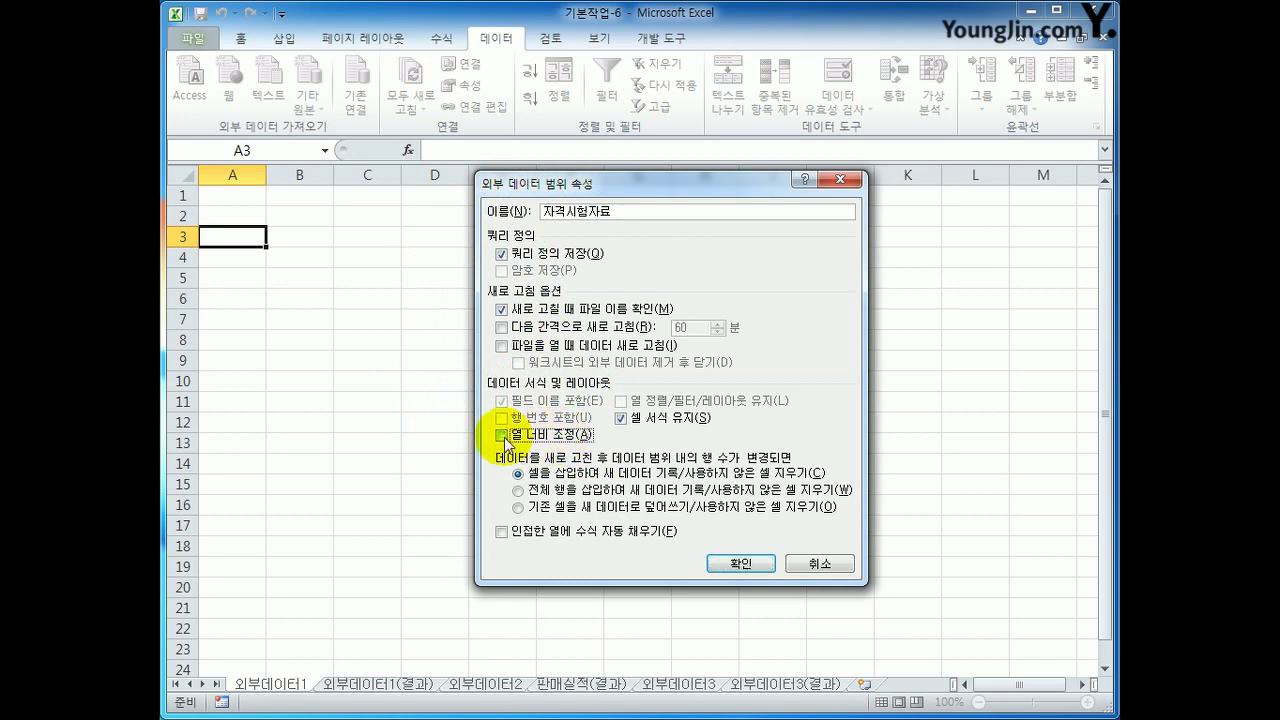
click(738, 562)
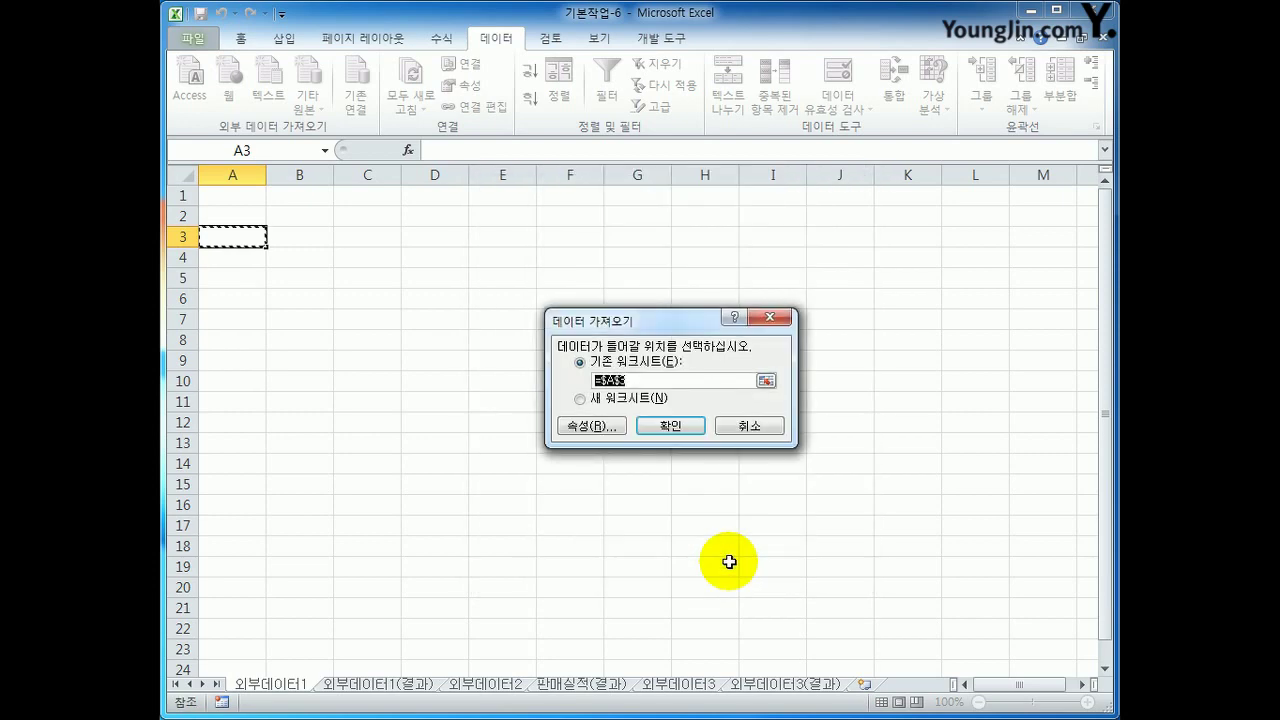
click(661, 428)
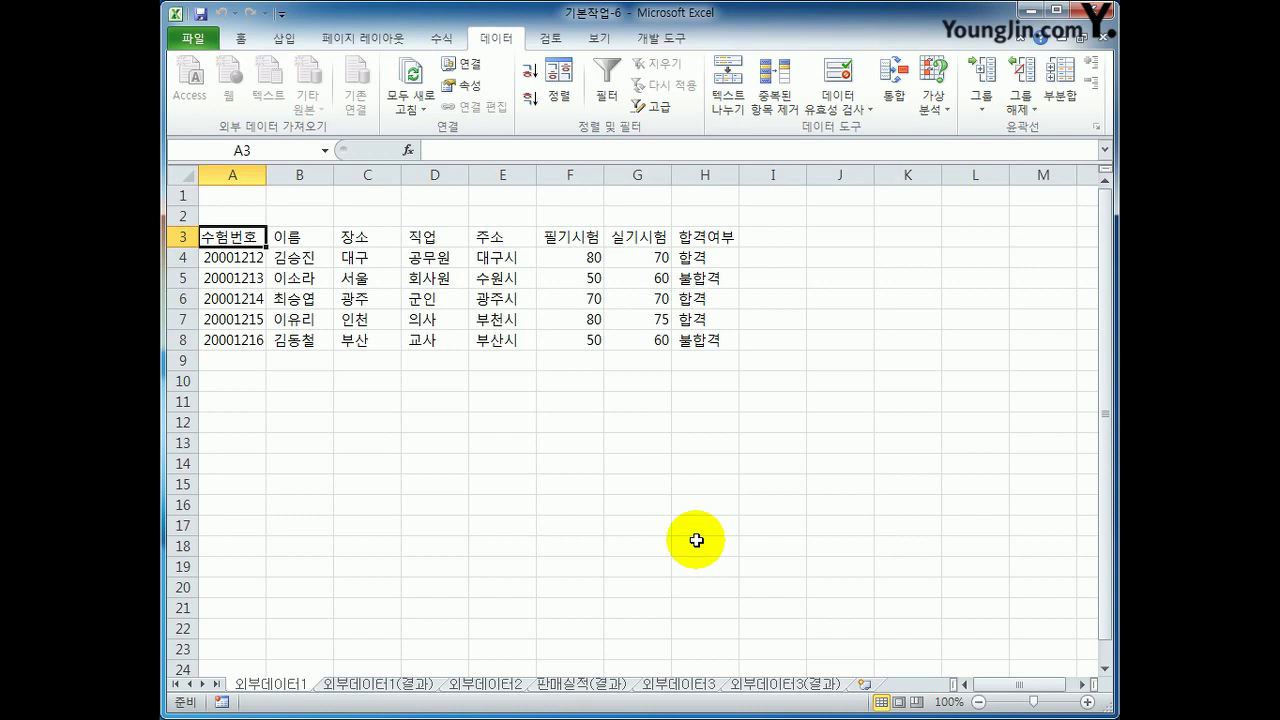
Step: Start a text import from sheet 외부데이터2 using the file 판매실적 in the 이론 folder
click(500, 688)
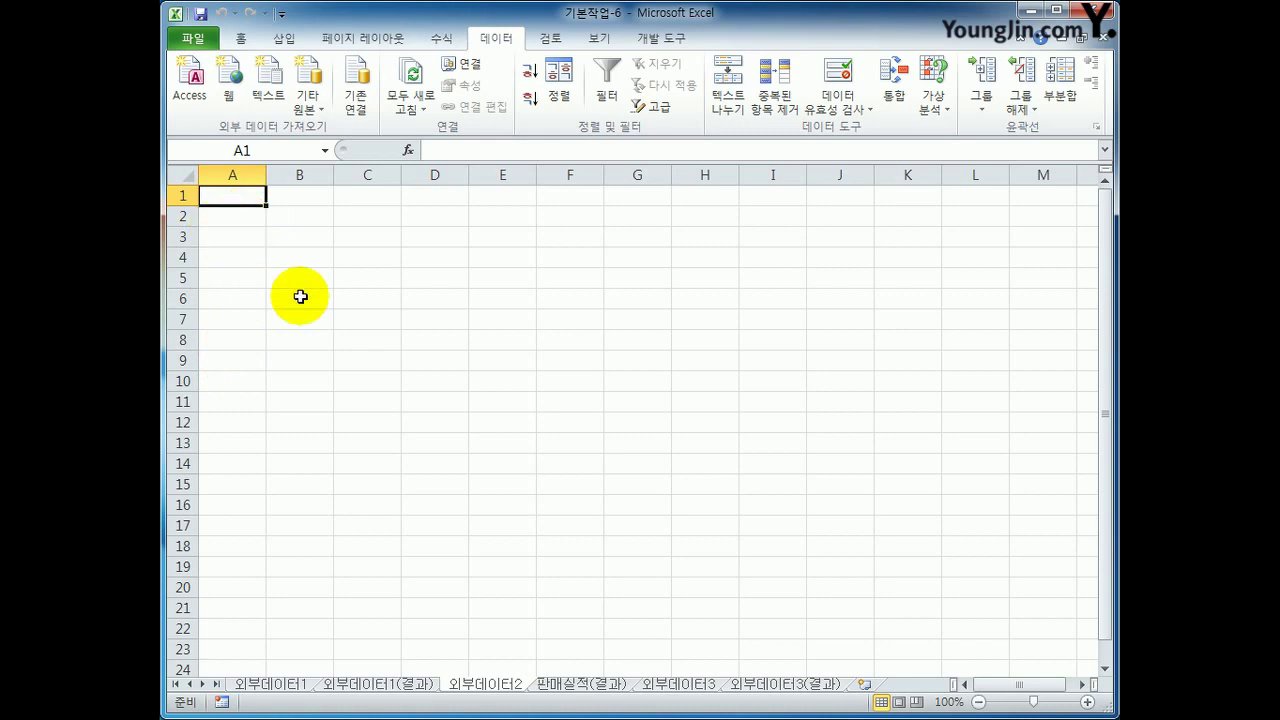
click(268, 88)
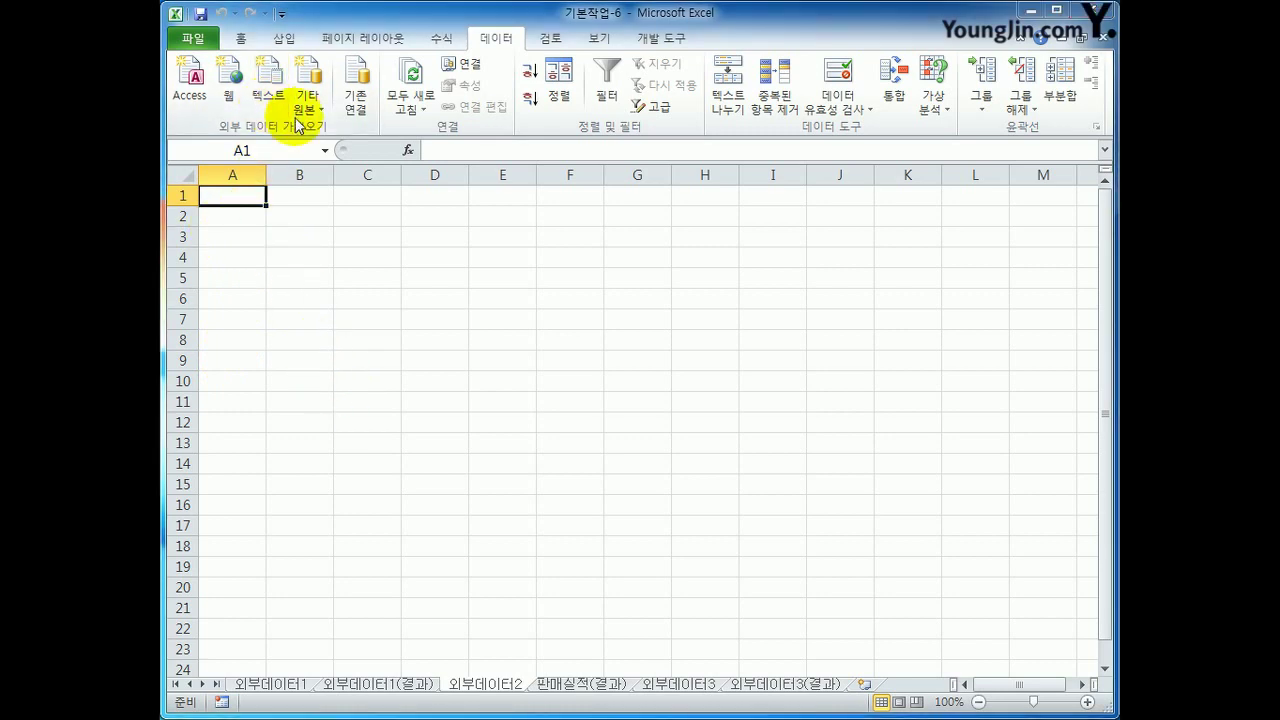
click(462, 248)
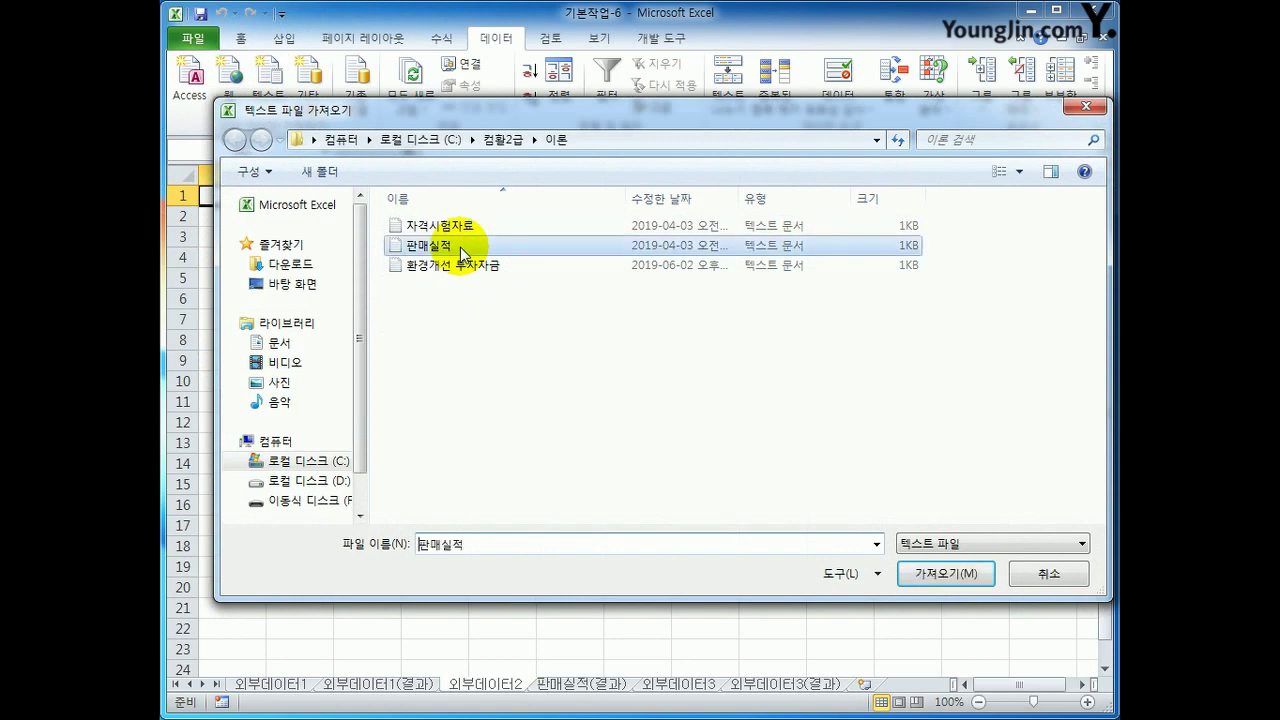
click(926, 578)
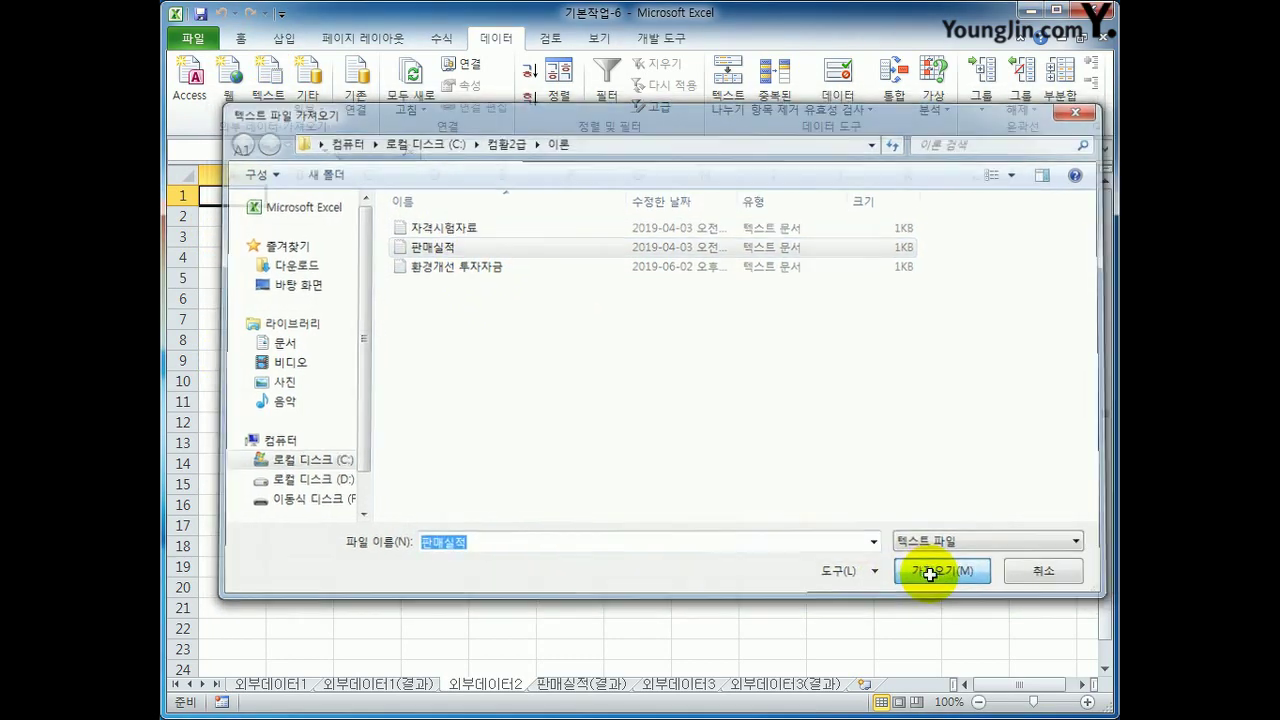
Step: Treat the 판매실적 text as delimited (구분 기호로 분리됨) with space (공백) as delimiter and import it into a new worksheet
click(430, 302)
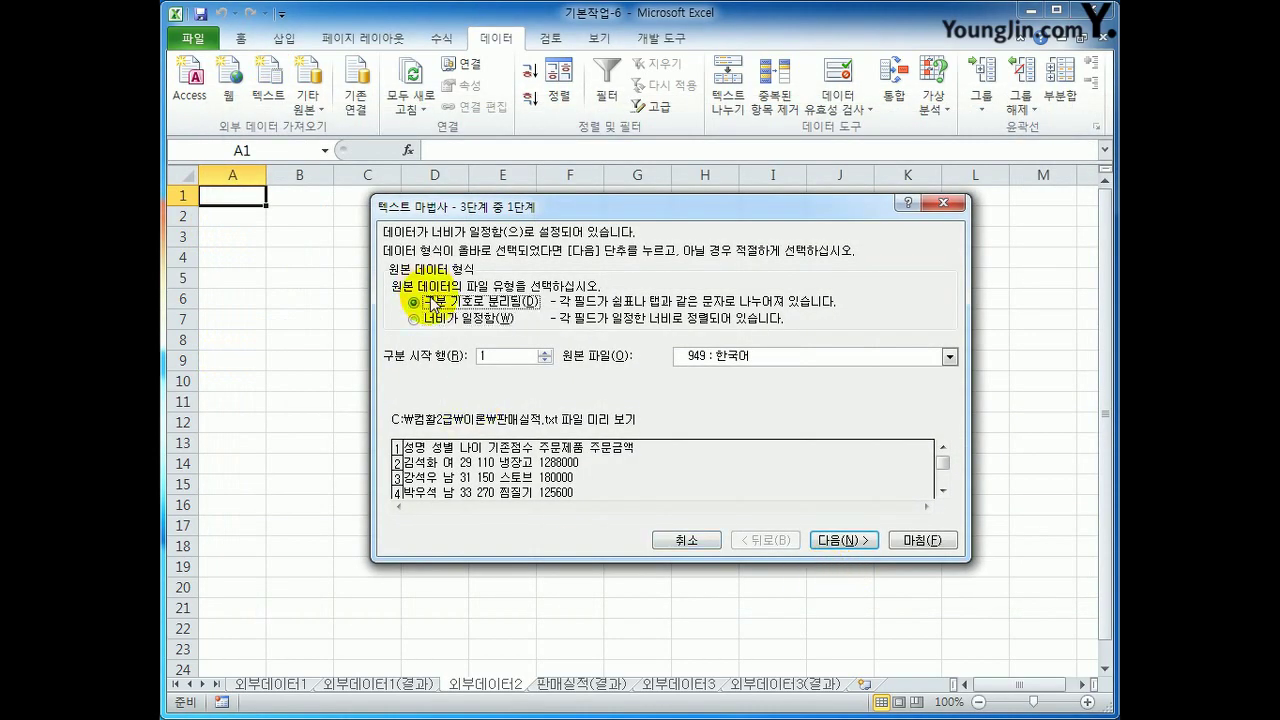
click(838, 545)
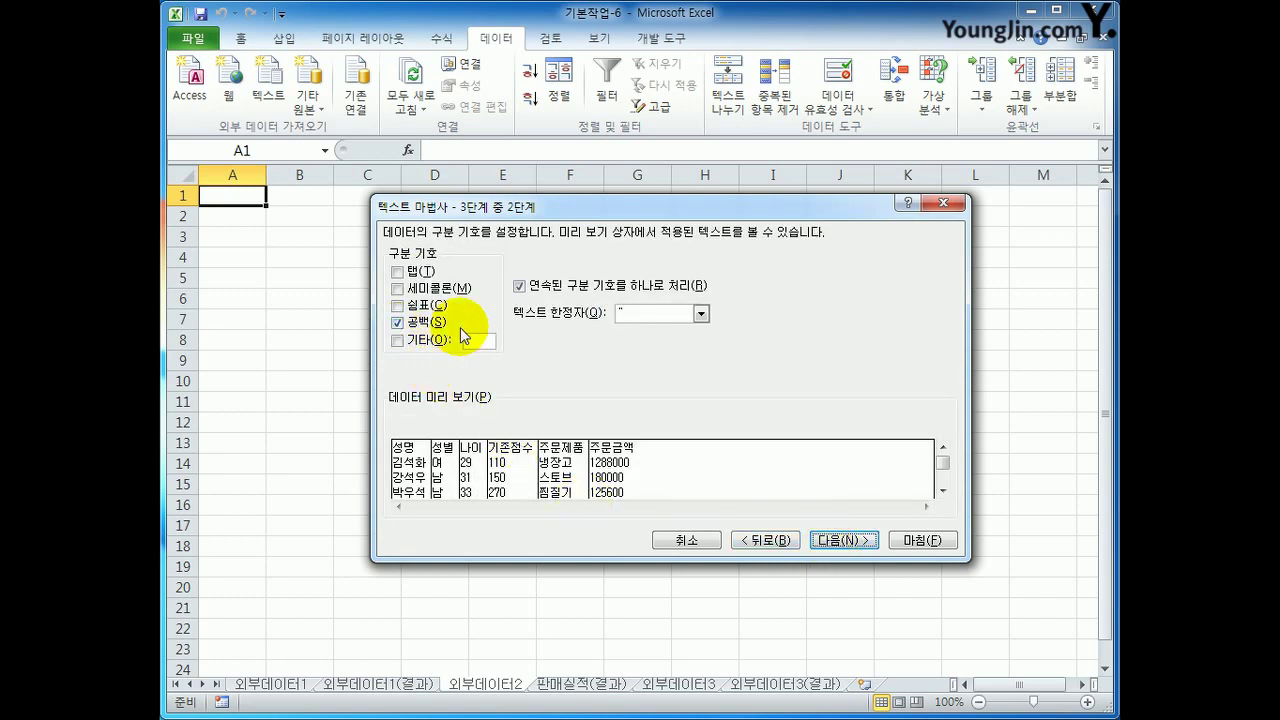
click(398, 323)
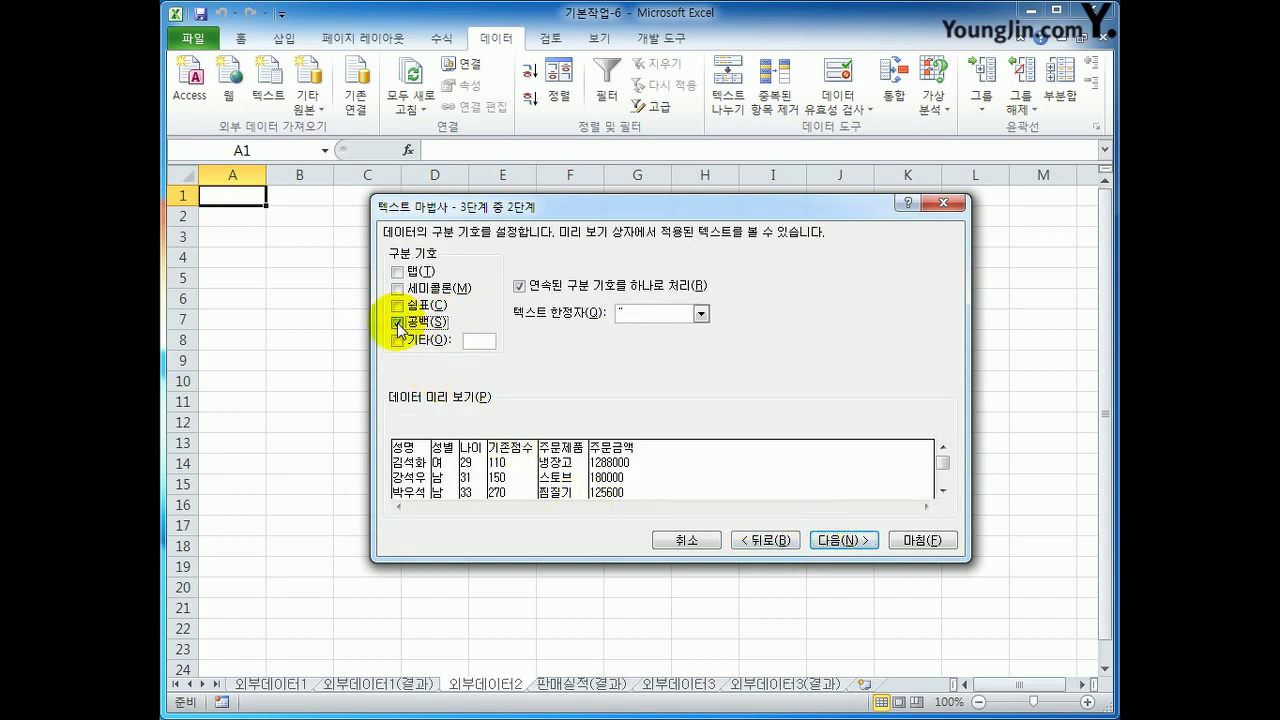
click(398, 325)
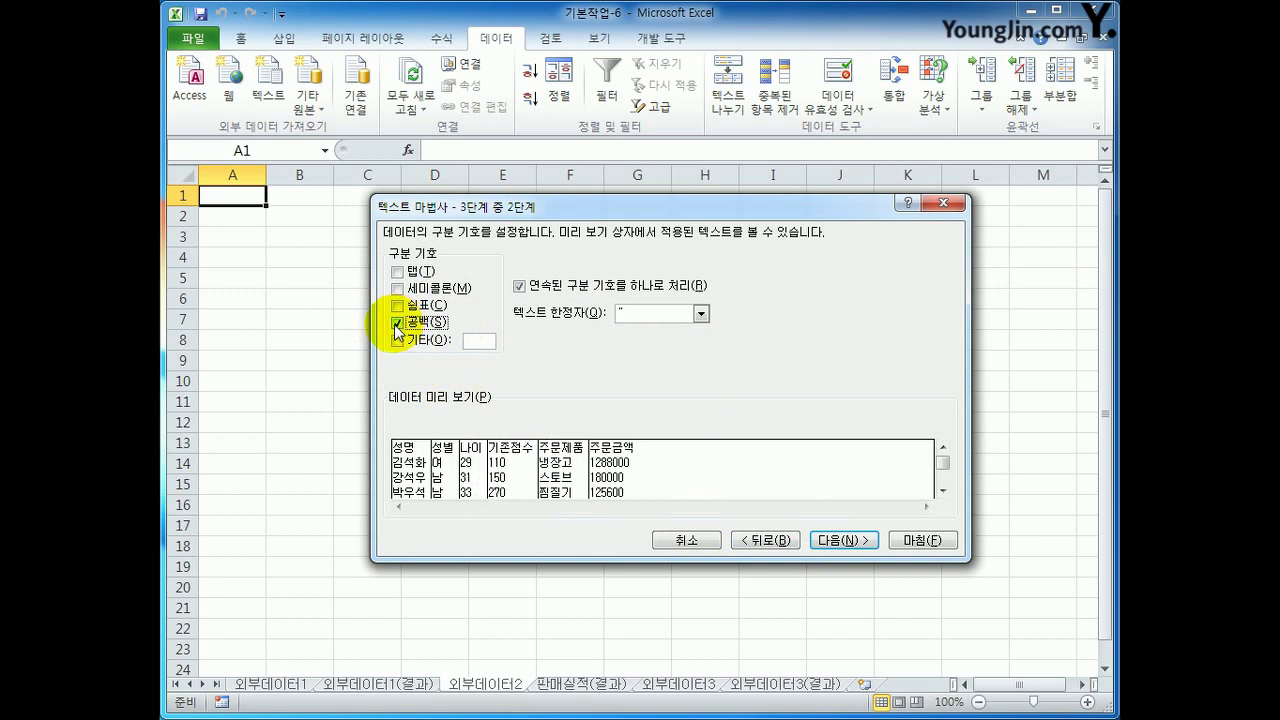
click(836, 540)
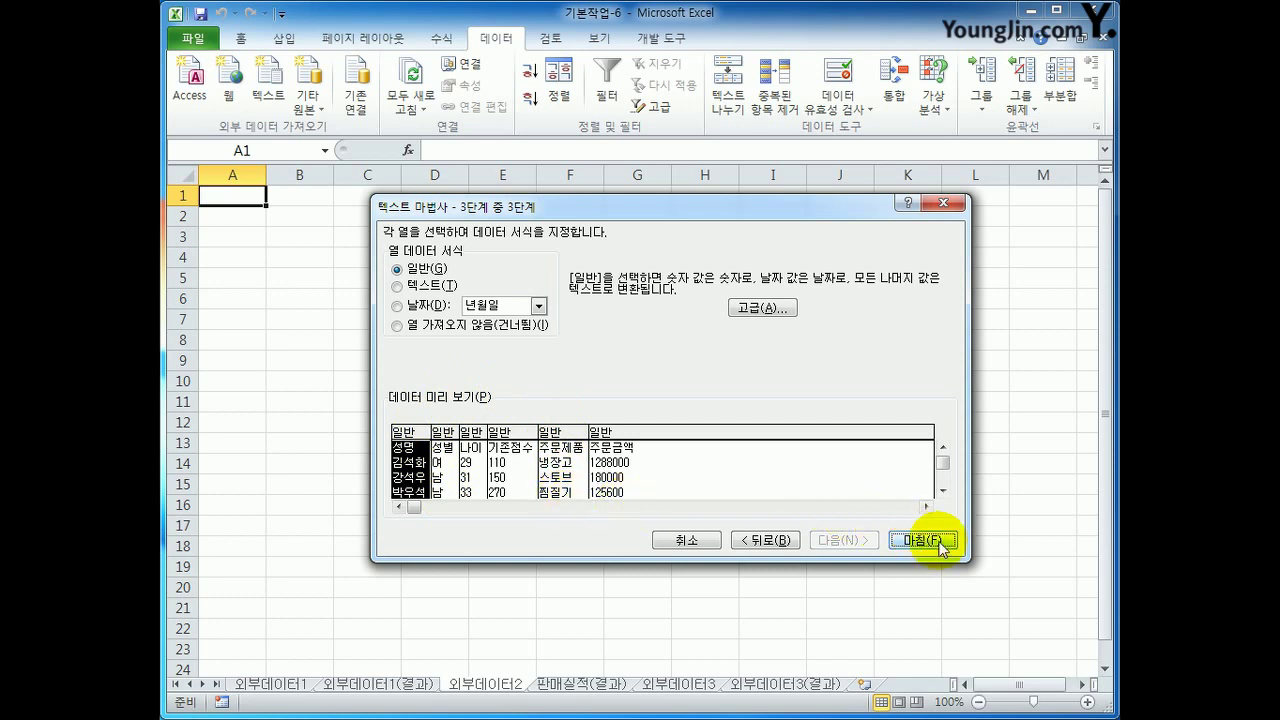
click(937, 546)
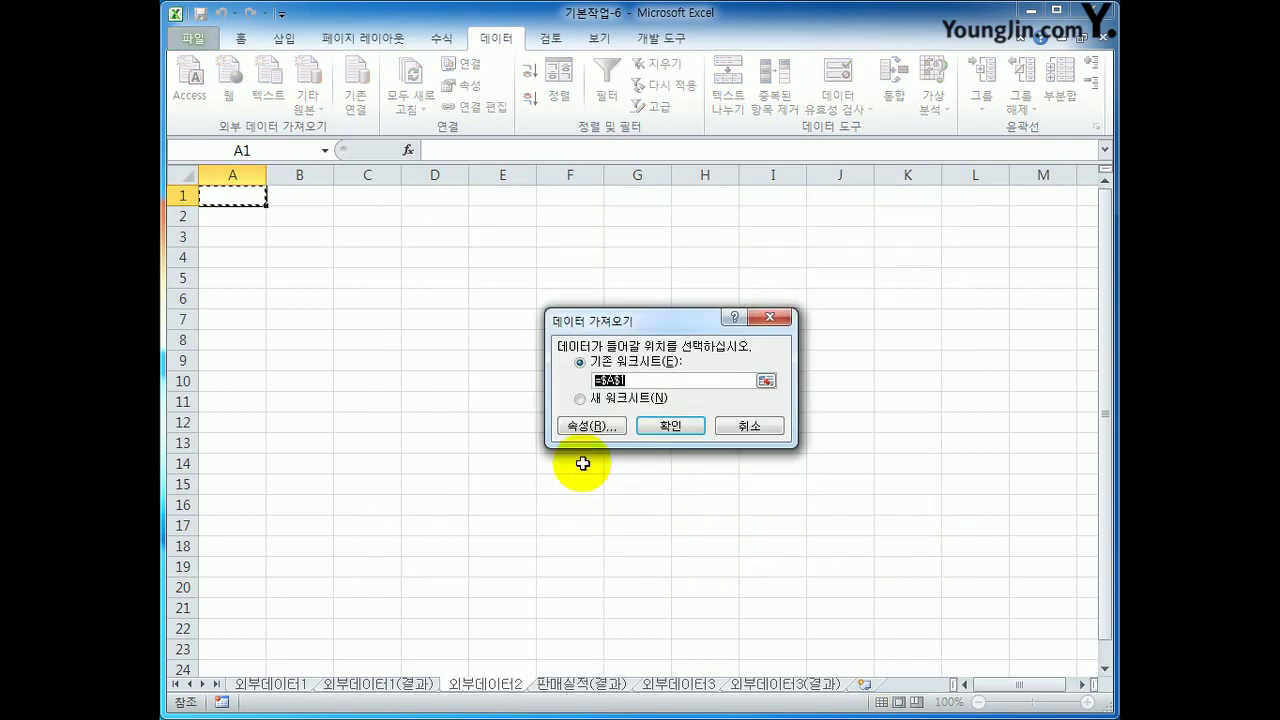
click(620, 402)
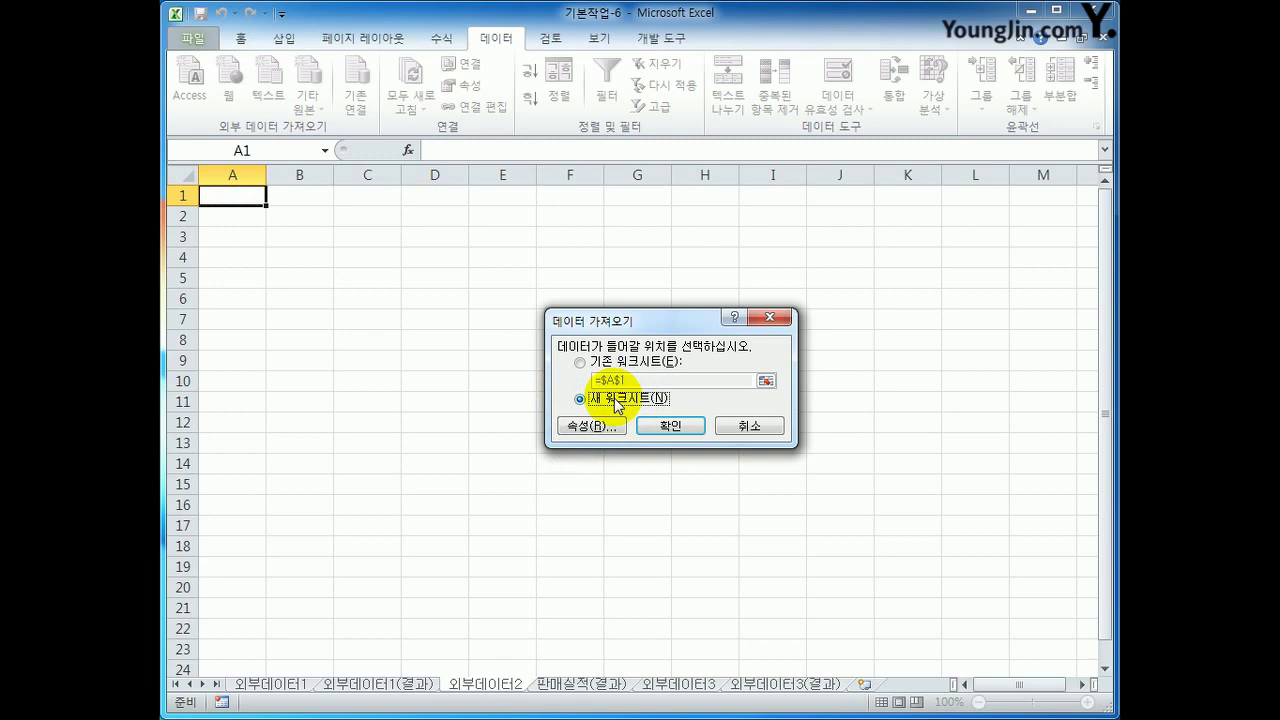
click(669, 431)
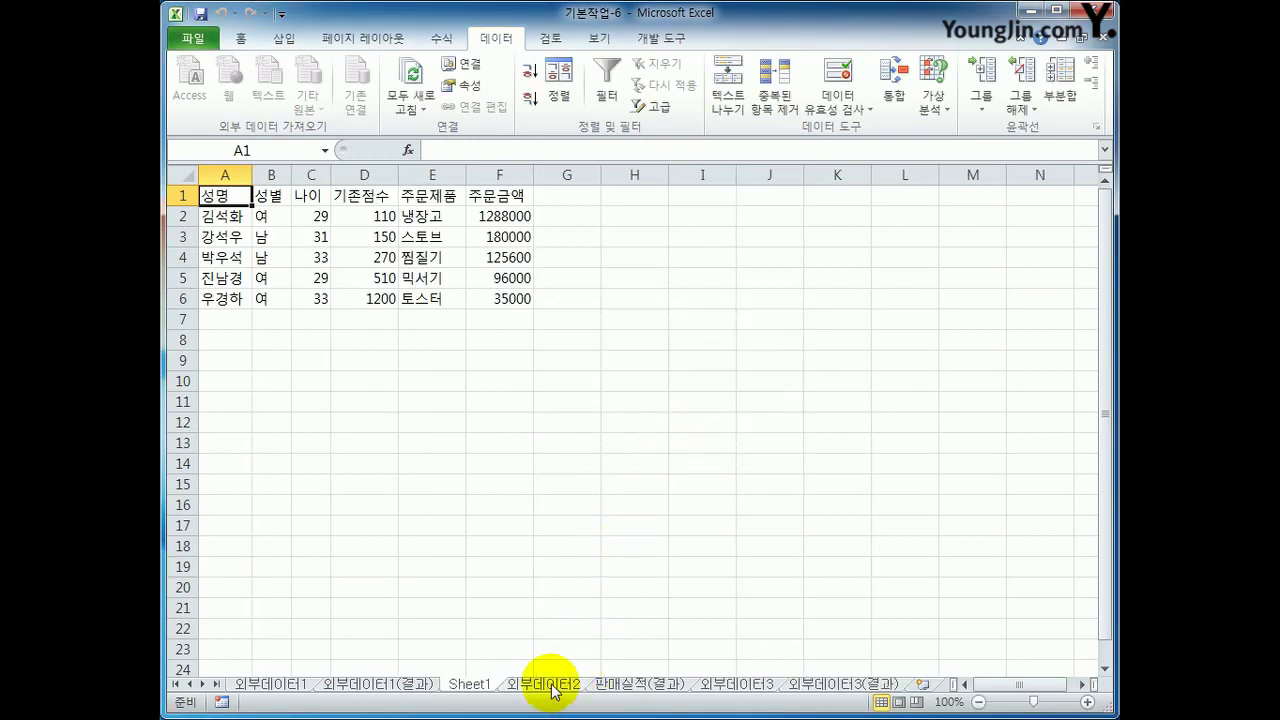
Step: Rename Sheet1 as 판매실적 and move it between the sheets 외부데이터2 and 판매실적(결과)
double_click(470, 685)
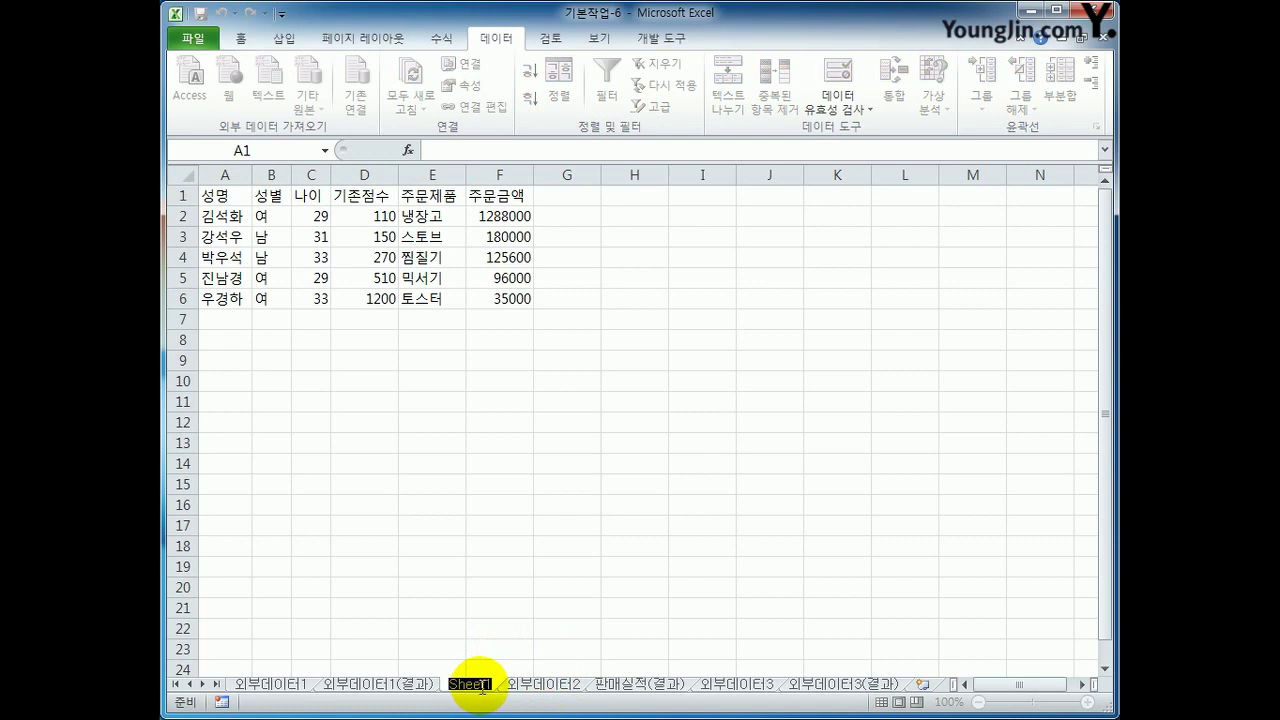
text(판매실적)
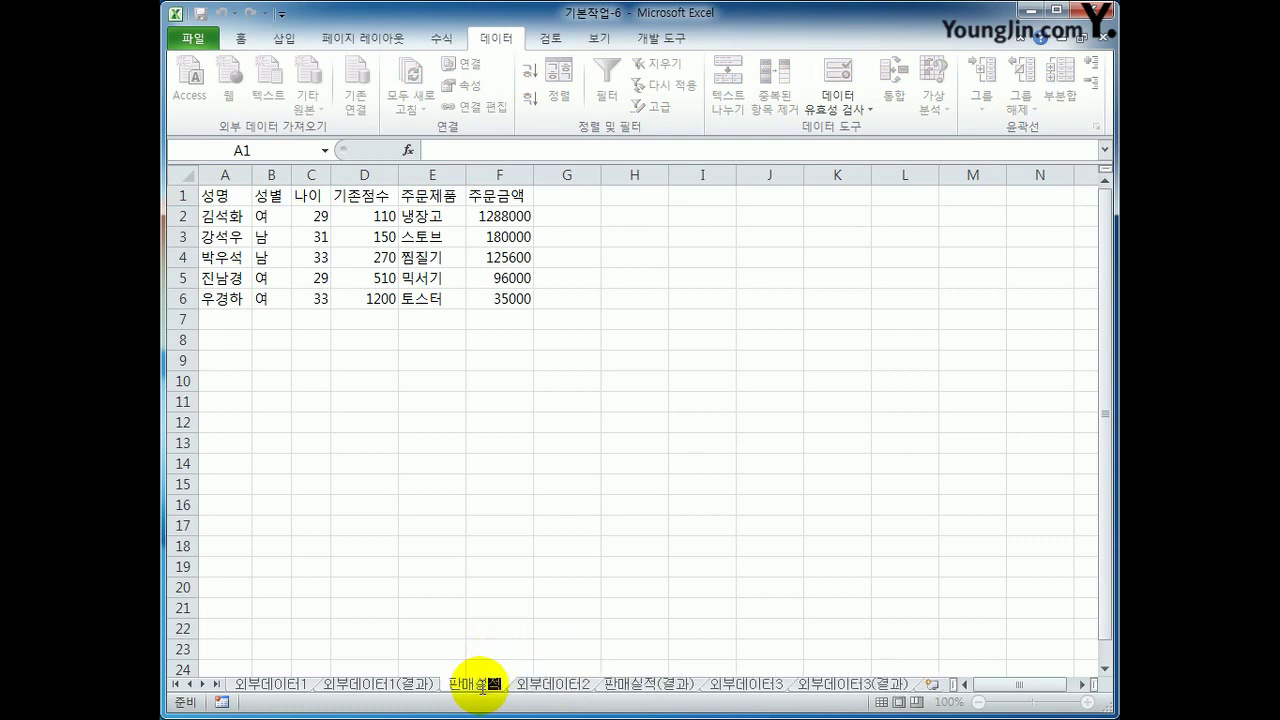
key(Return)
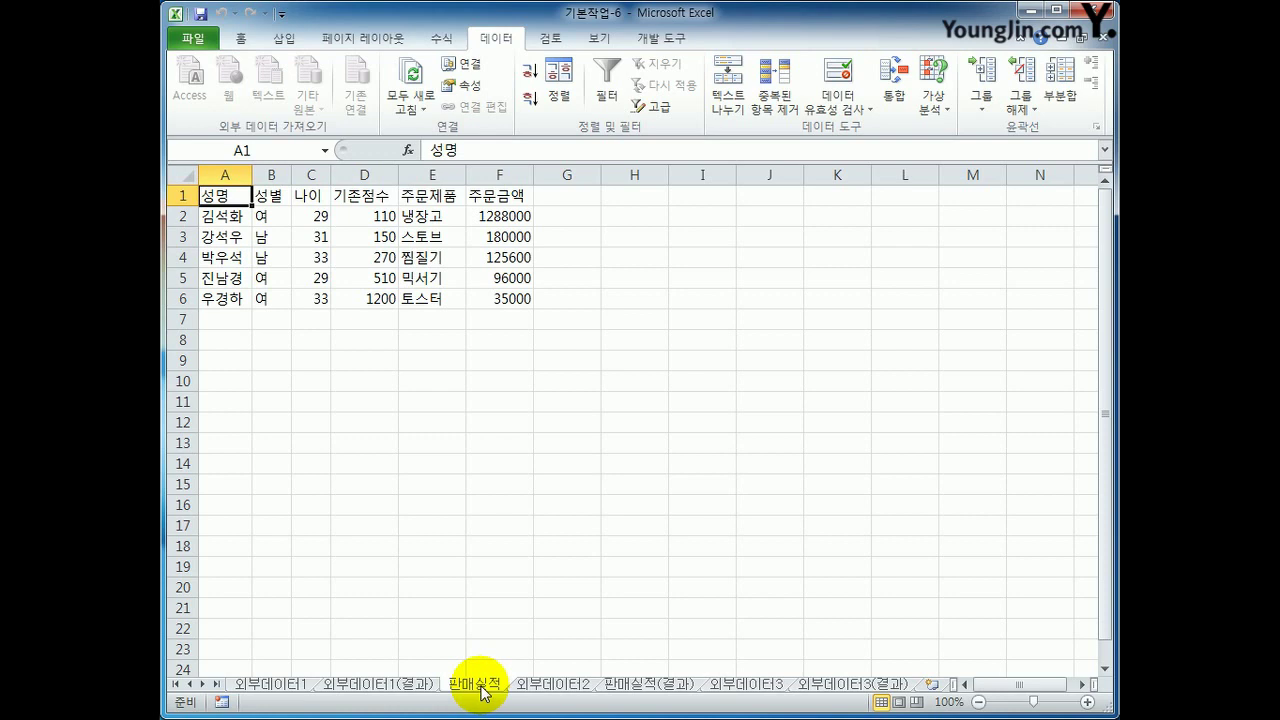
mouse_move(484, 692)
mouse_down()
mouse_move(571, 675)
mouse_move(620, 688)
mouse_up()
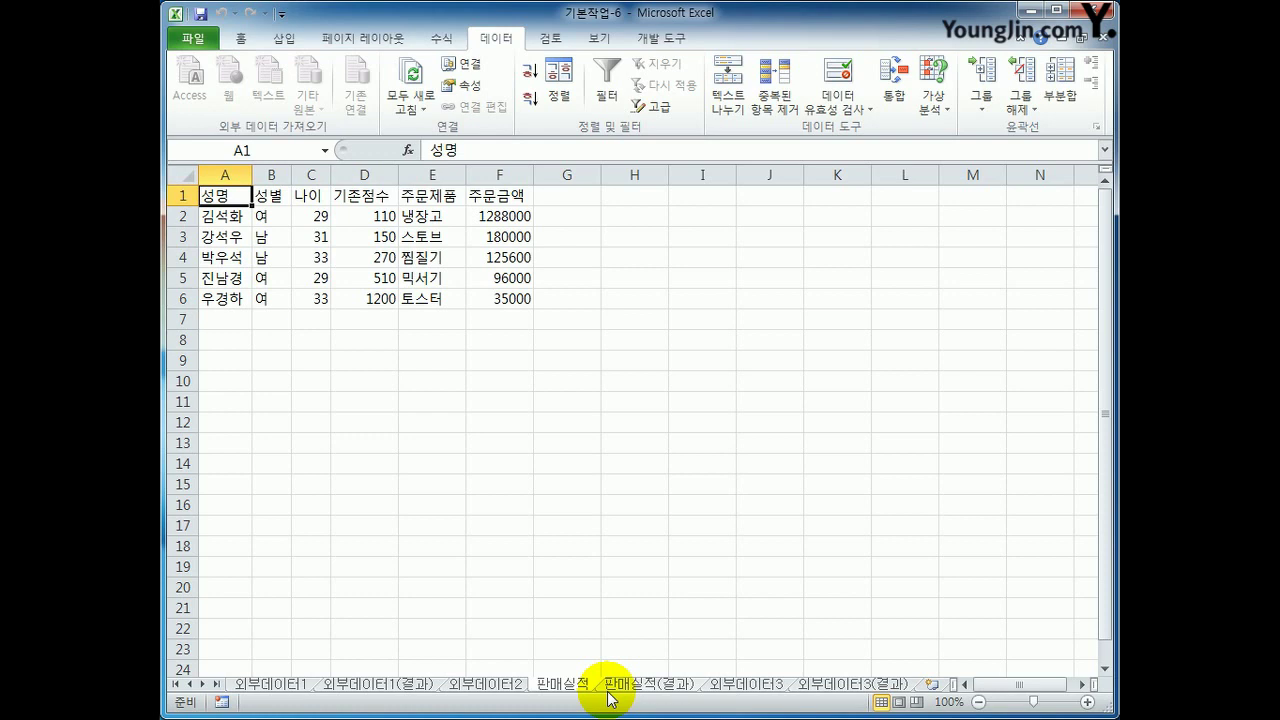
Step: Start a text import on sheet 외부데이터3 using the file 환경개선 투자자금 in the 이론 folder
click(724, 688)
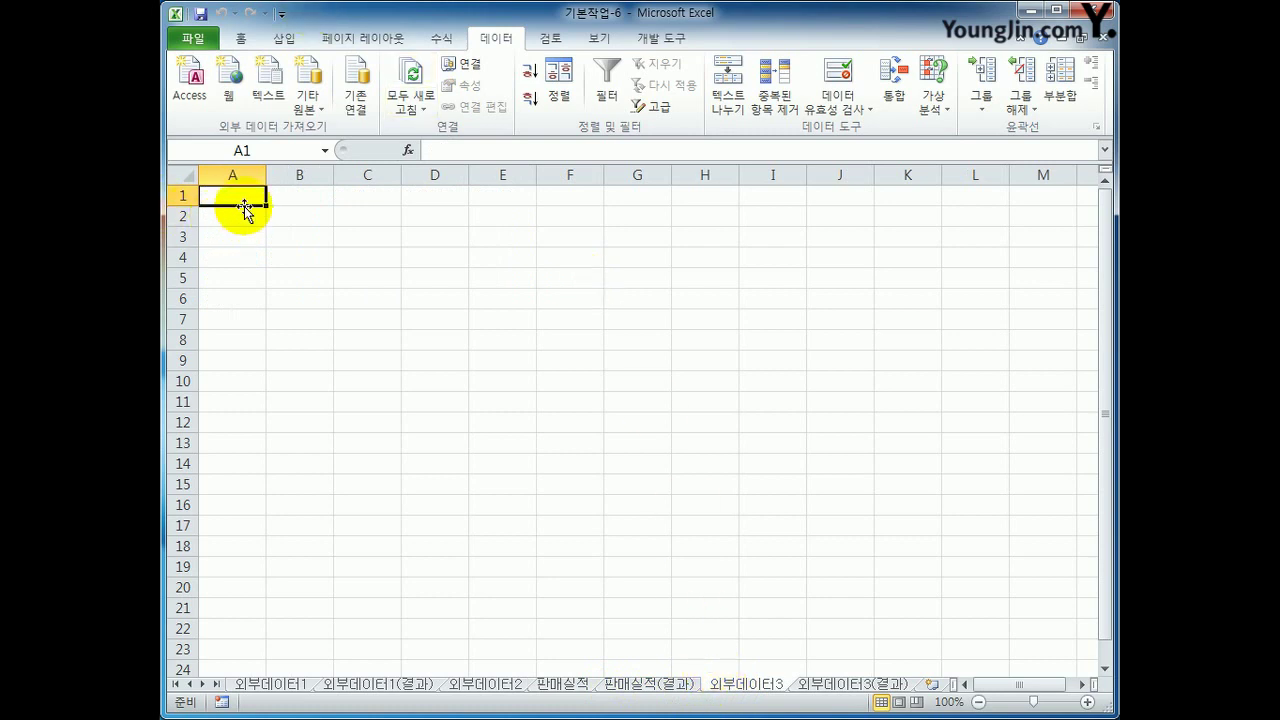
click(278, 108)
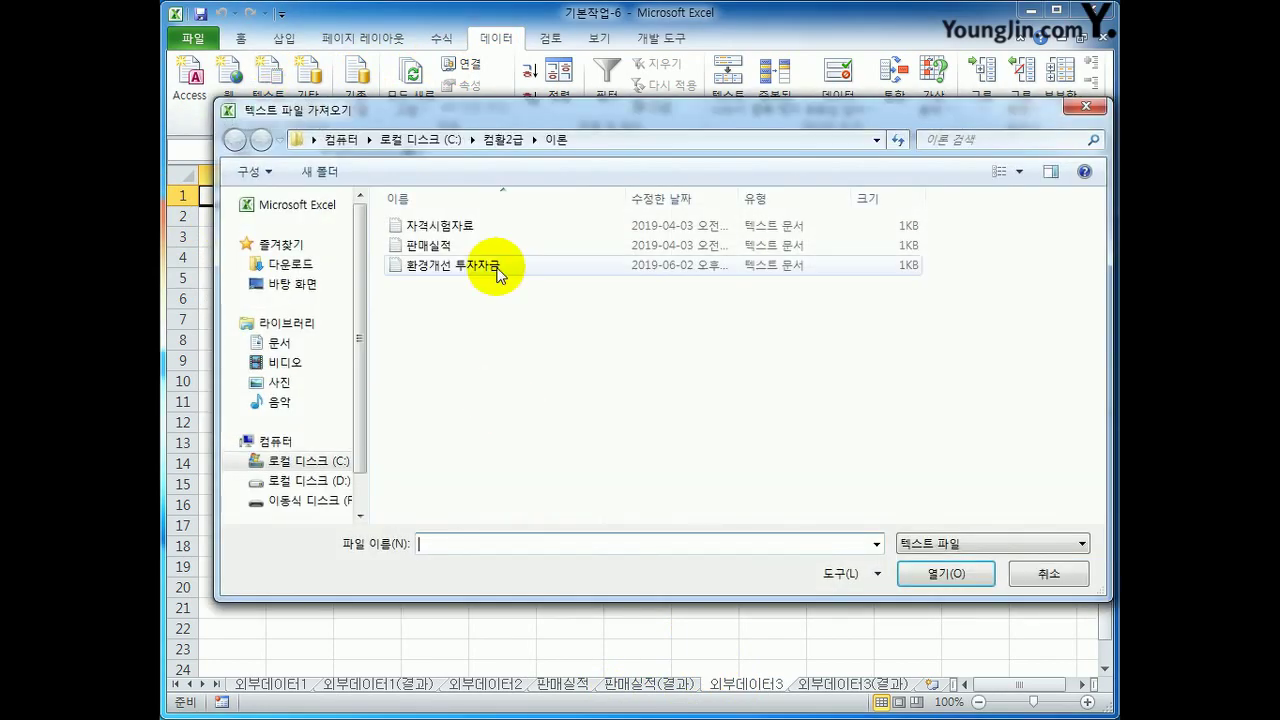
click(498, 270)
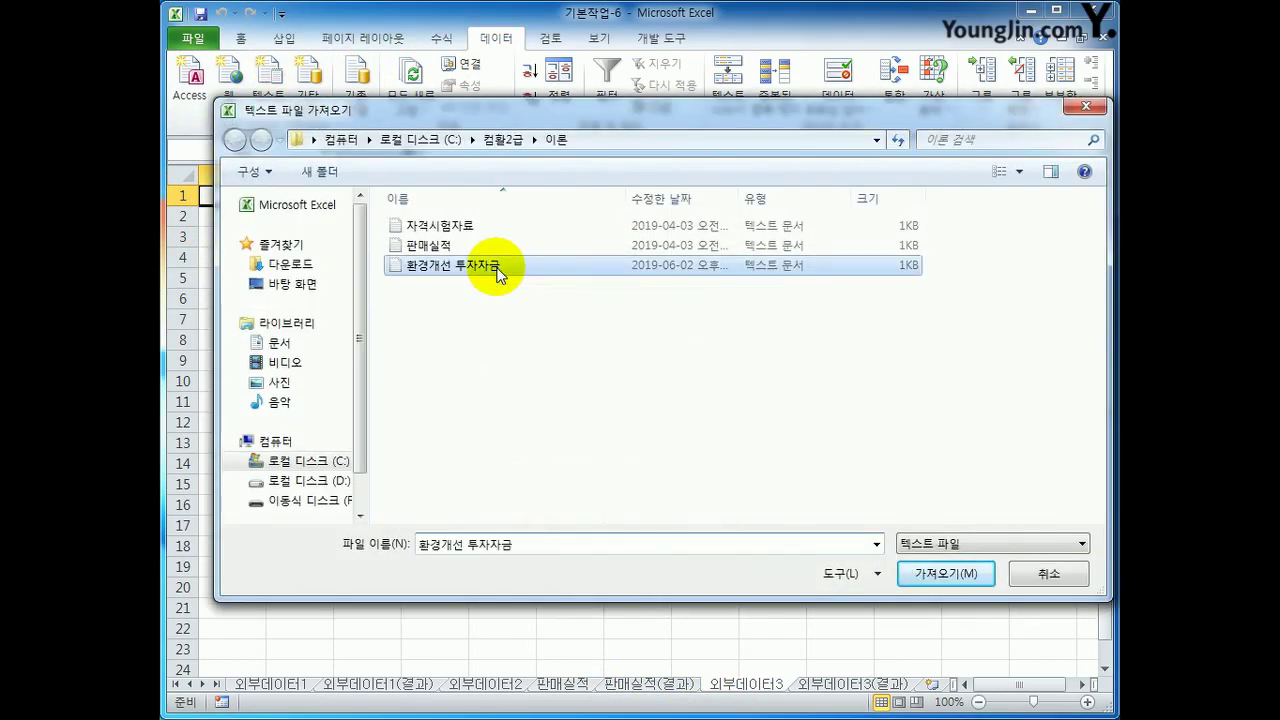
click(938, 573)
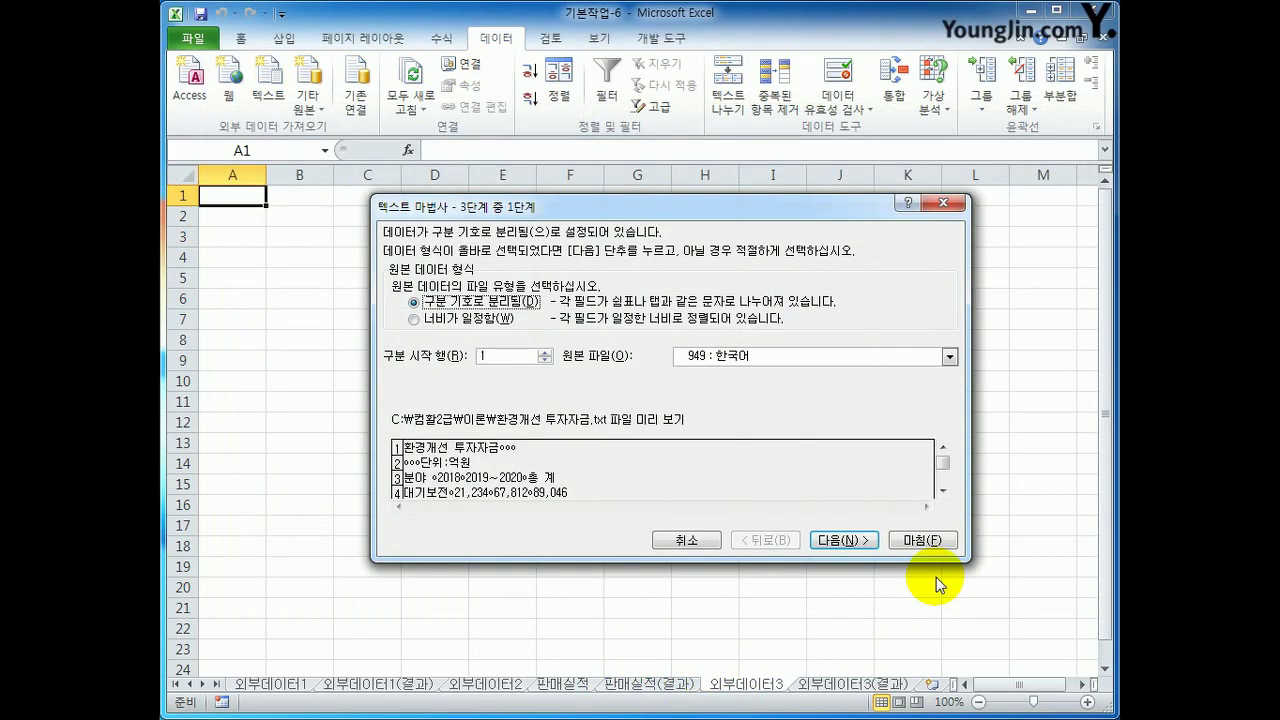
Step: Keep the text as delimited (구분 기호로 분리됨) and split it by tab (탭) instead of space (공백)
click(845, 541)
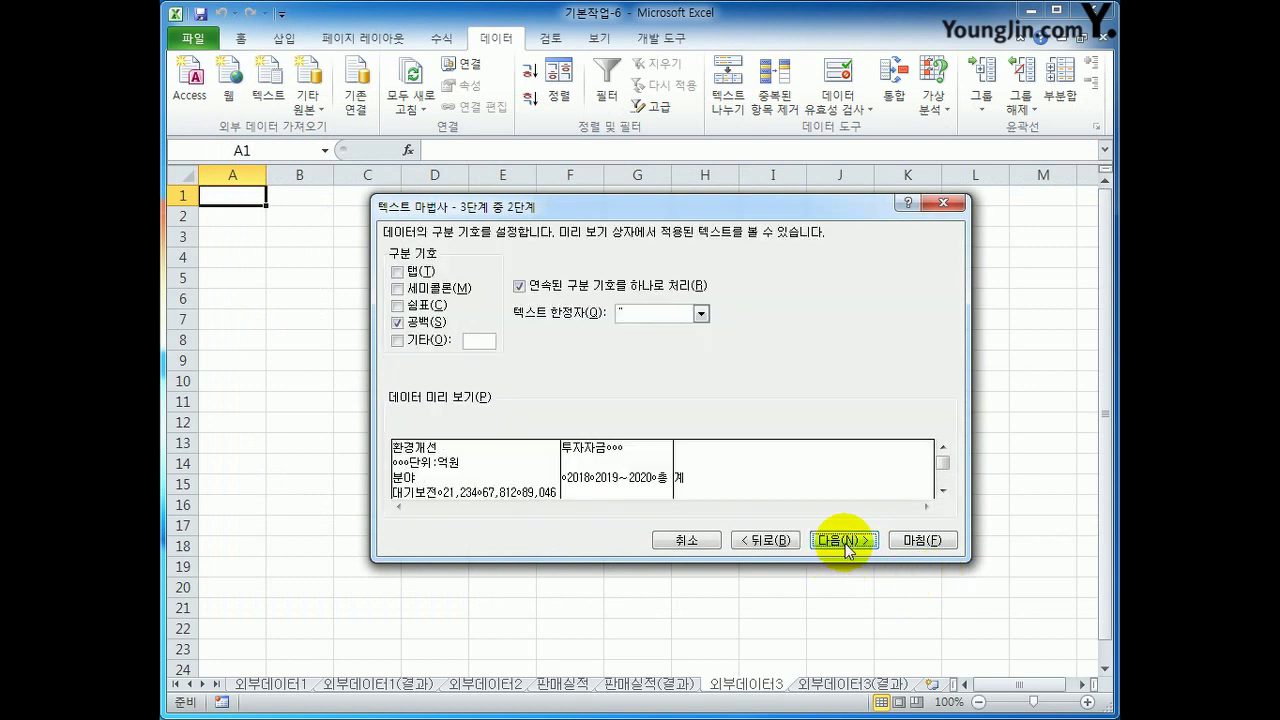
click(398, 323)
click(397, 272)
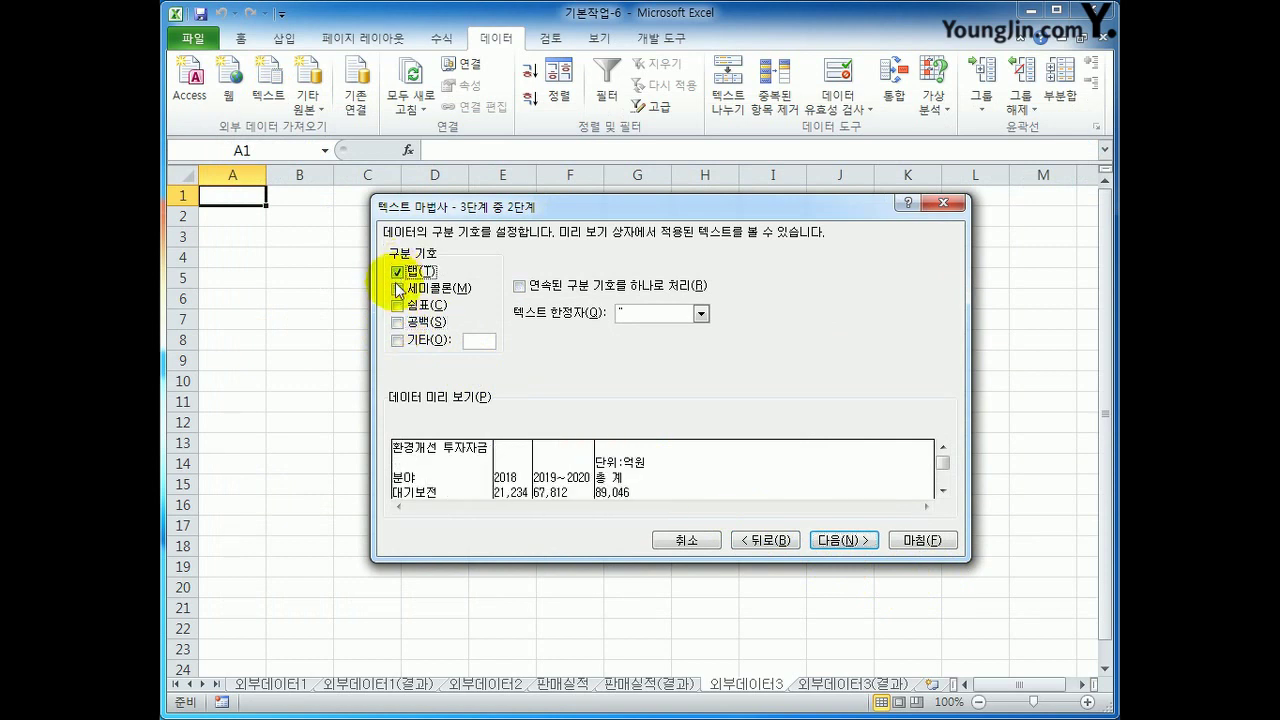
click(843, 541)
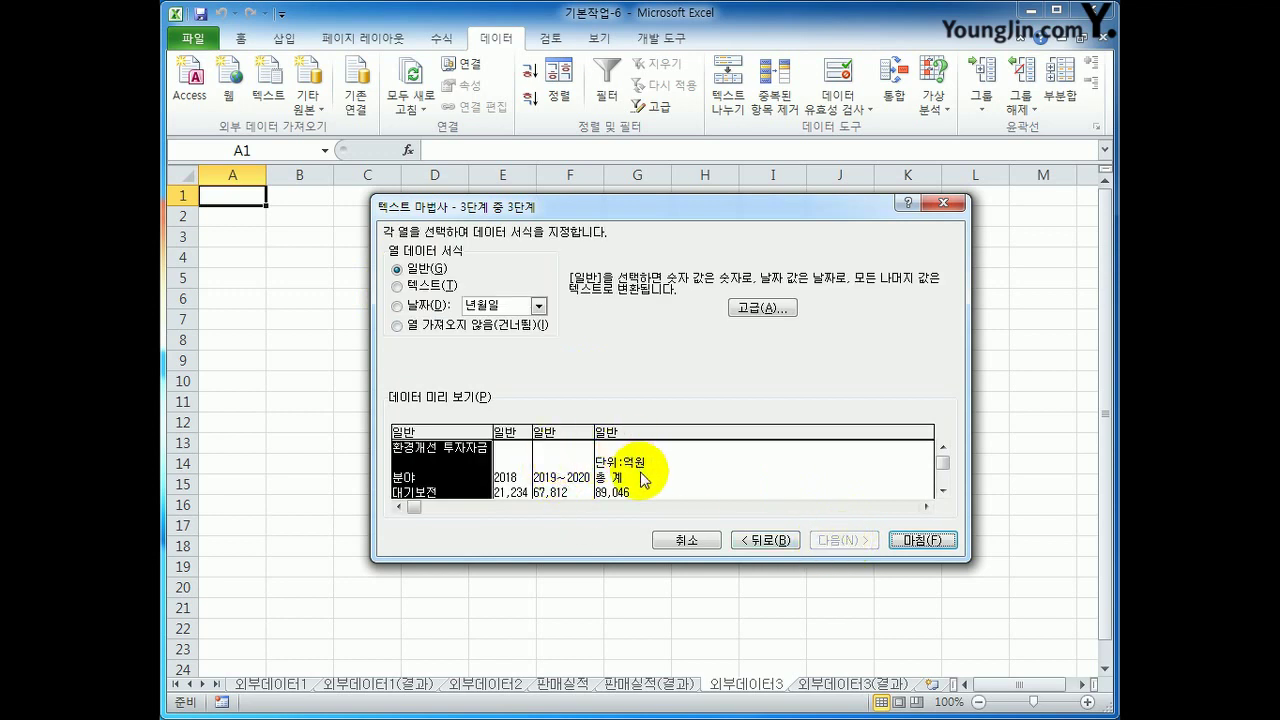
Step: Exclude the 2018 column from the import (열 가져오지 않음) and place the data at $A$1 of the existing worksheet 외부데이터3
click(510, 442)
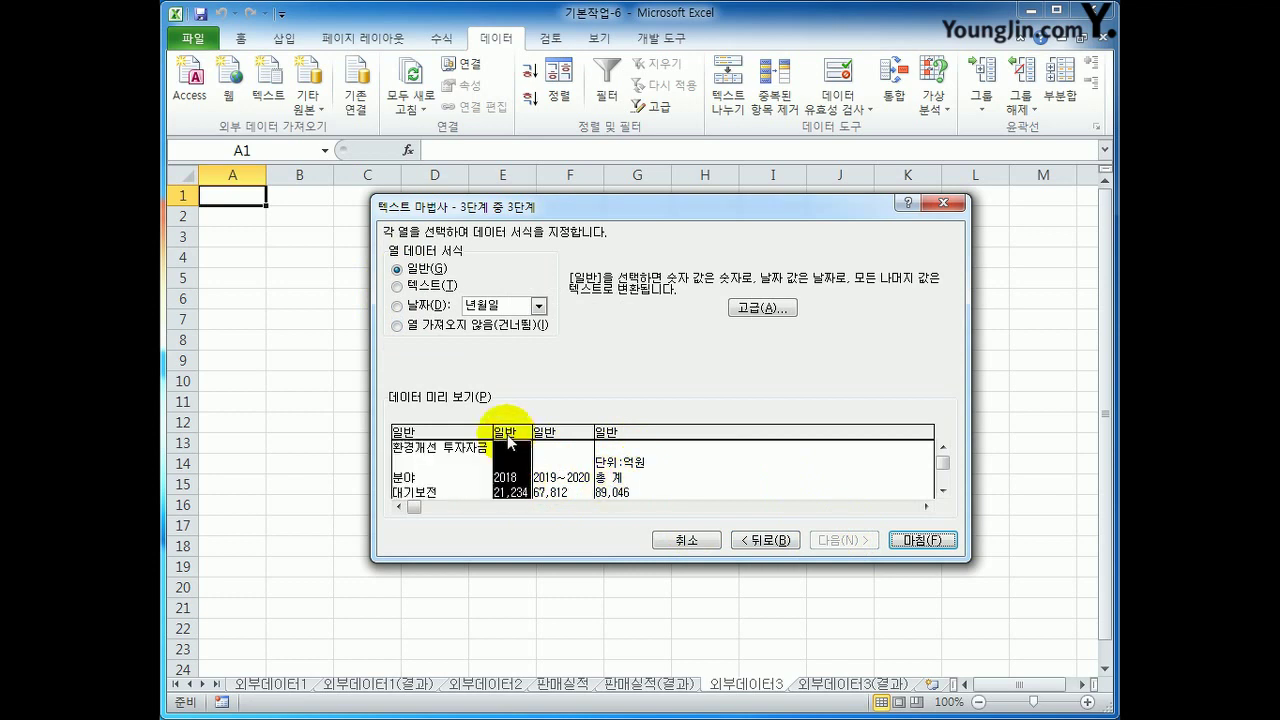
click(485, 325)
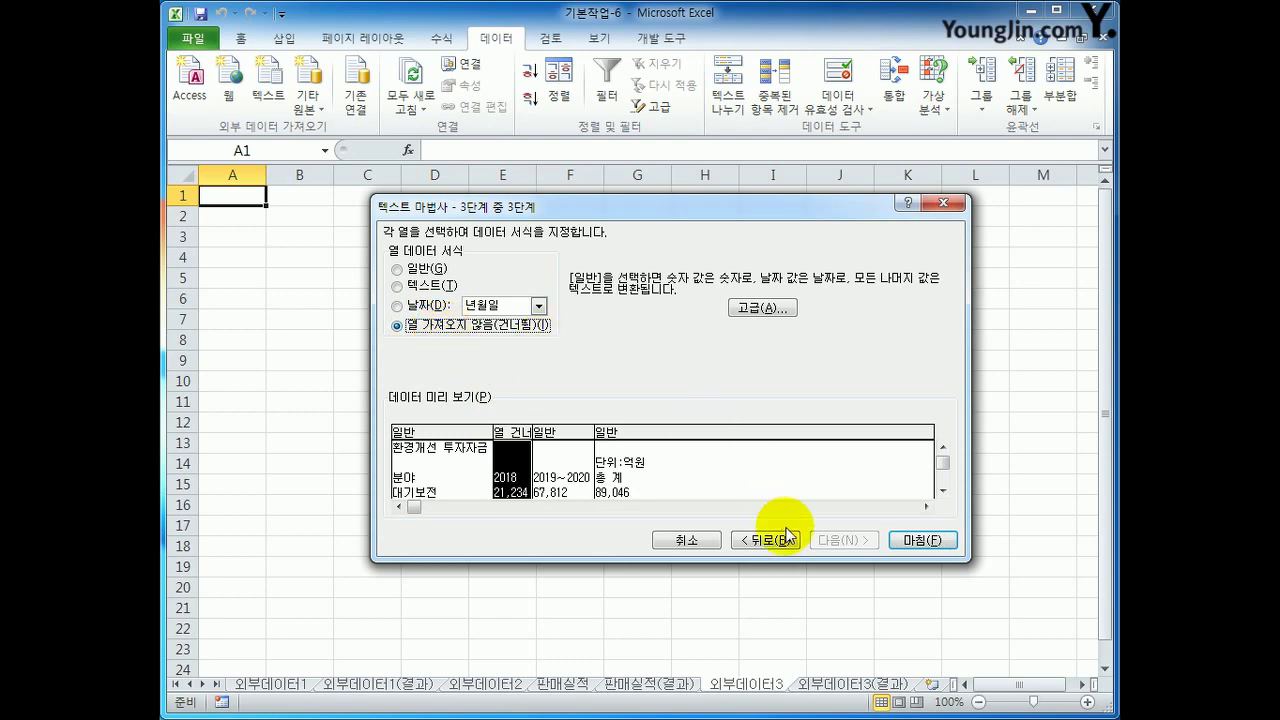
click(918, 540)
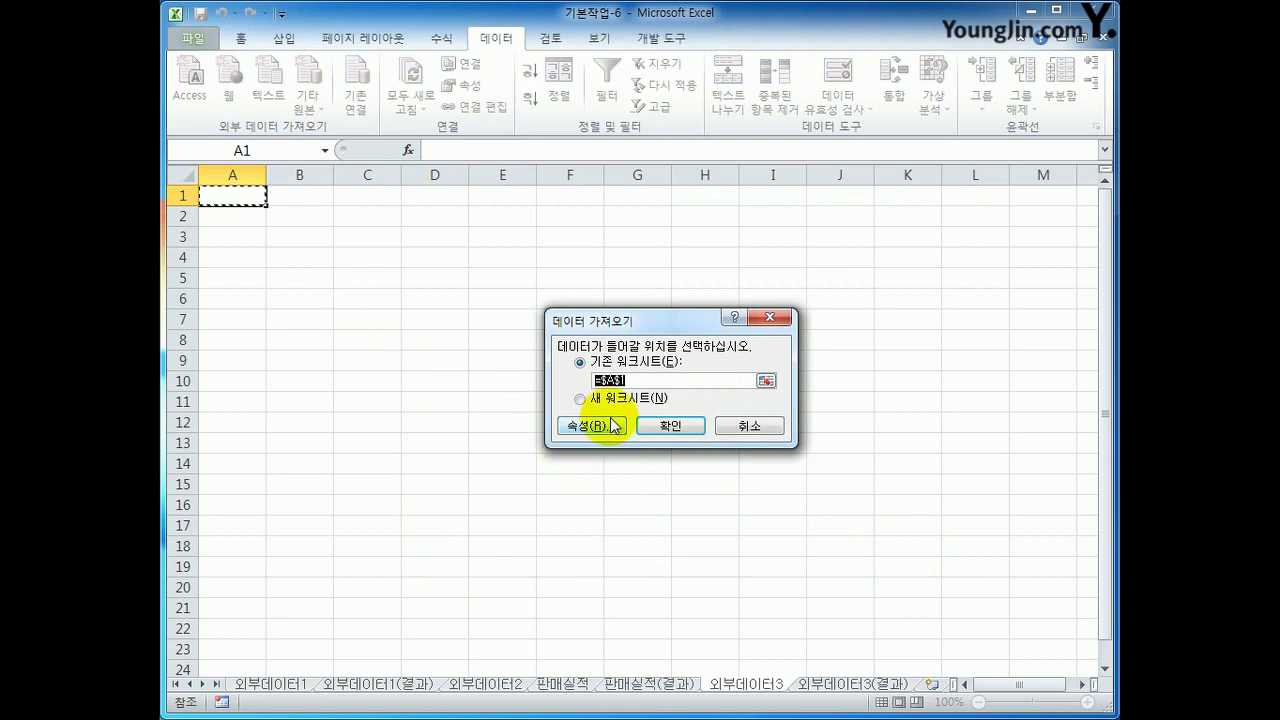
click(235, 198)
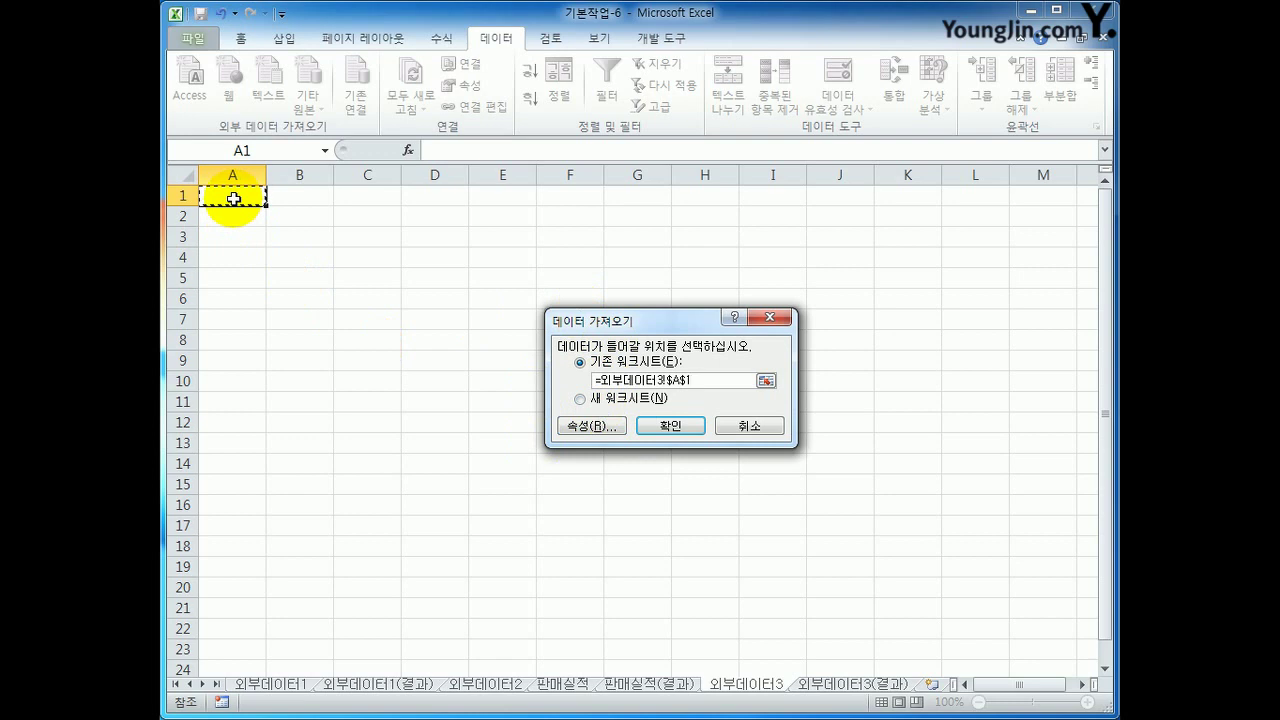
click(668, 427)
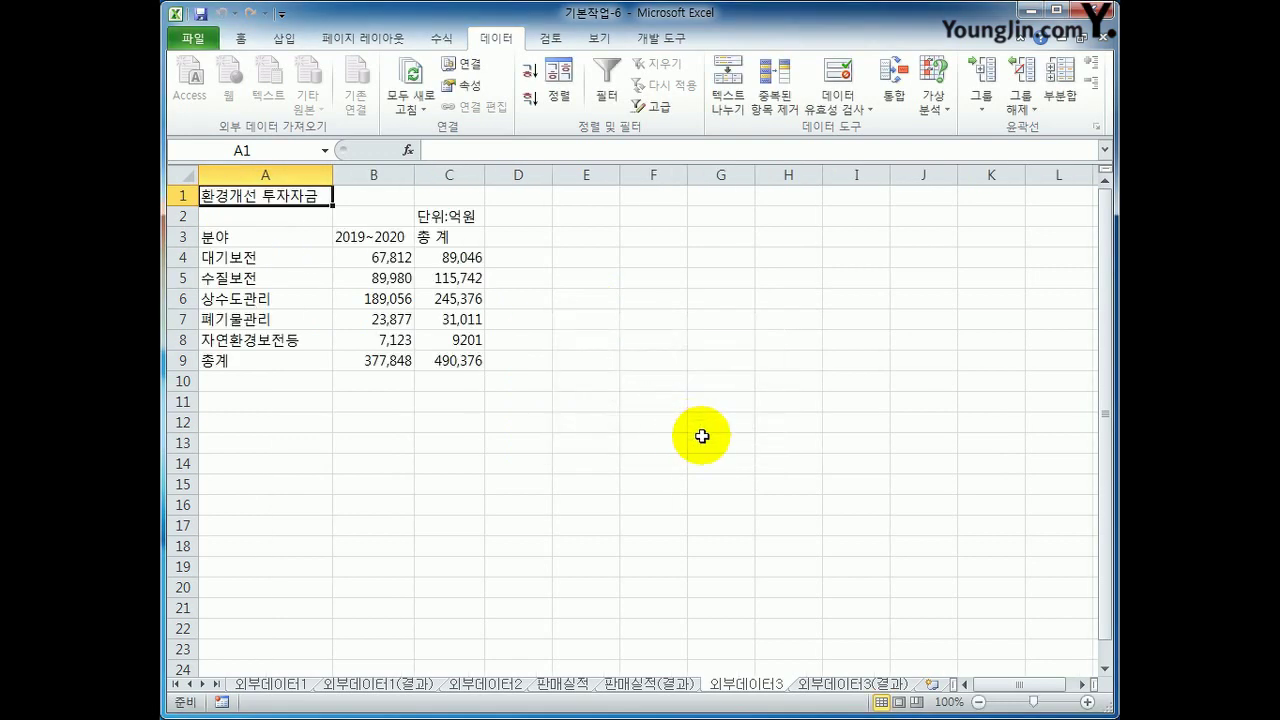